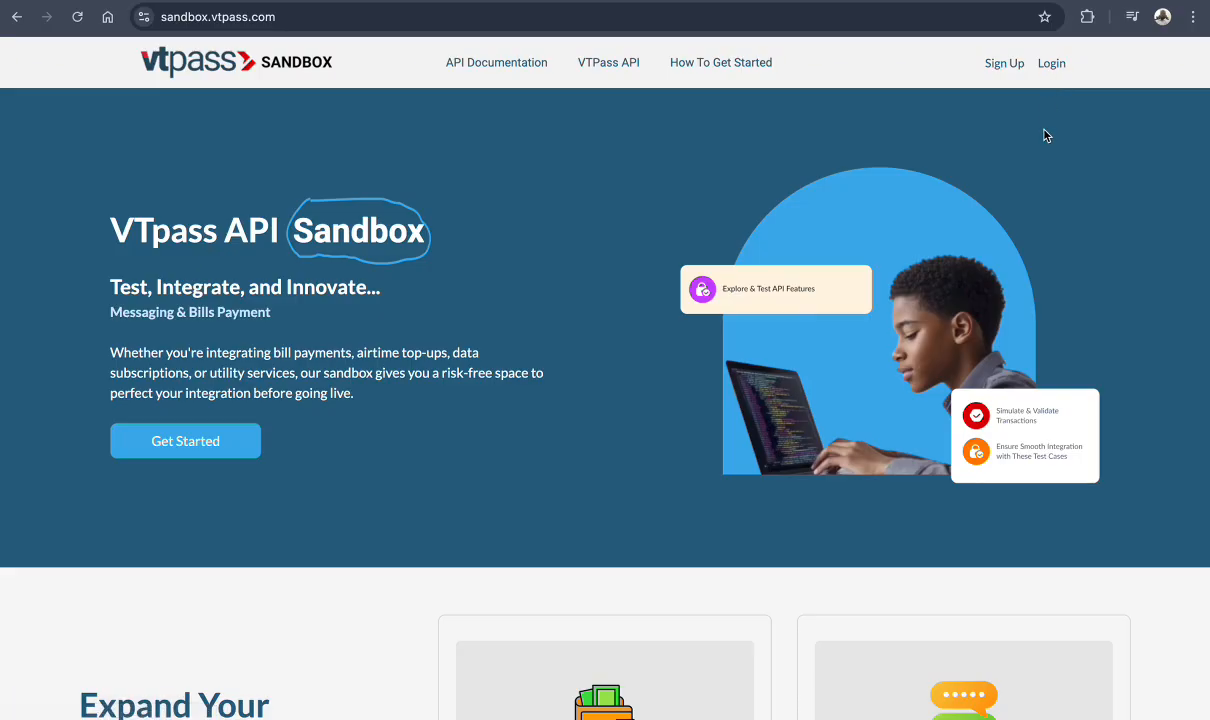
Log in to the VTpass Sandbox with the saved e-mail and password, and dismiss the saved-password warning.
click(1051, 65)
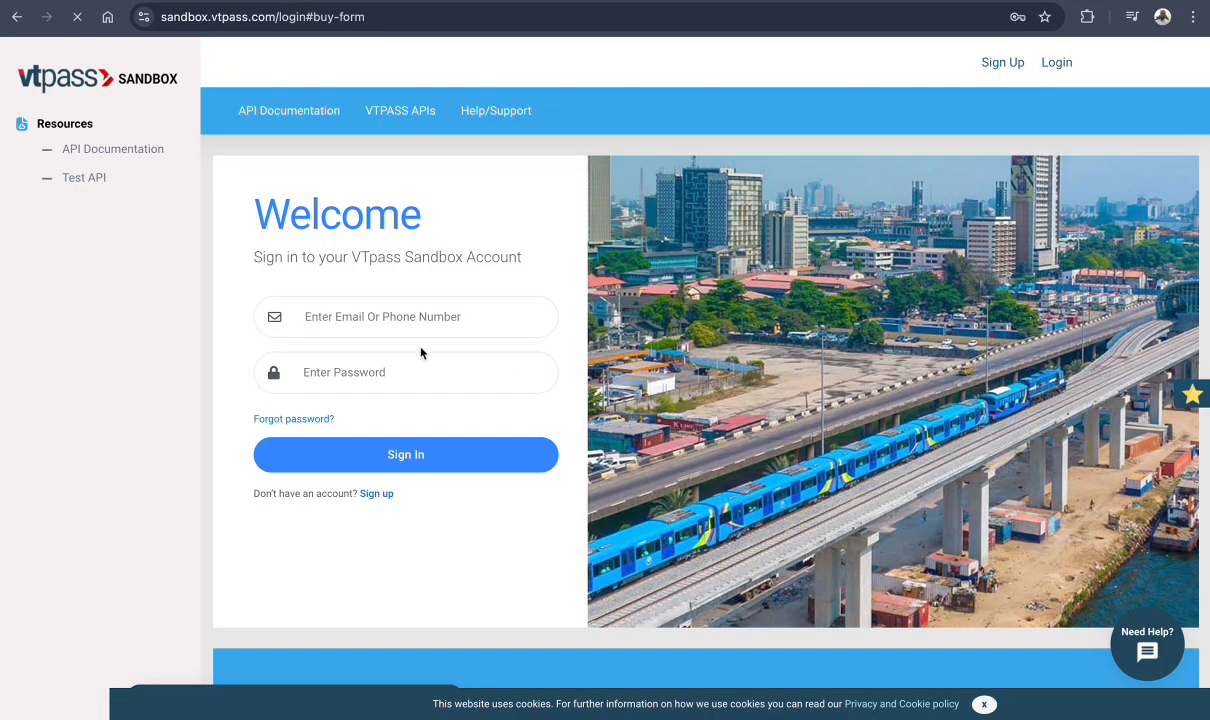
click(388, 316)
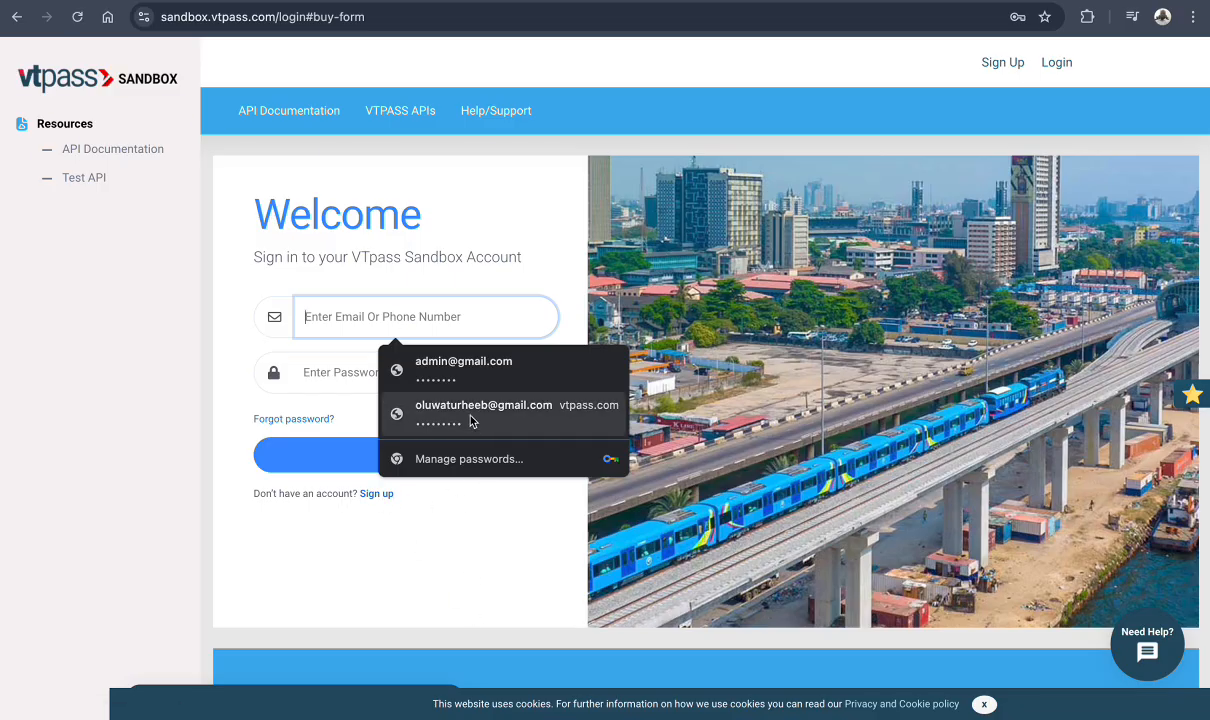
click(432, 364)
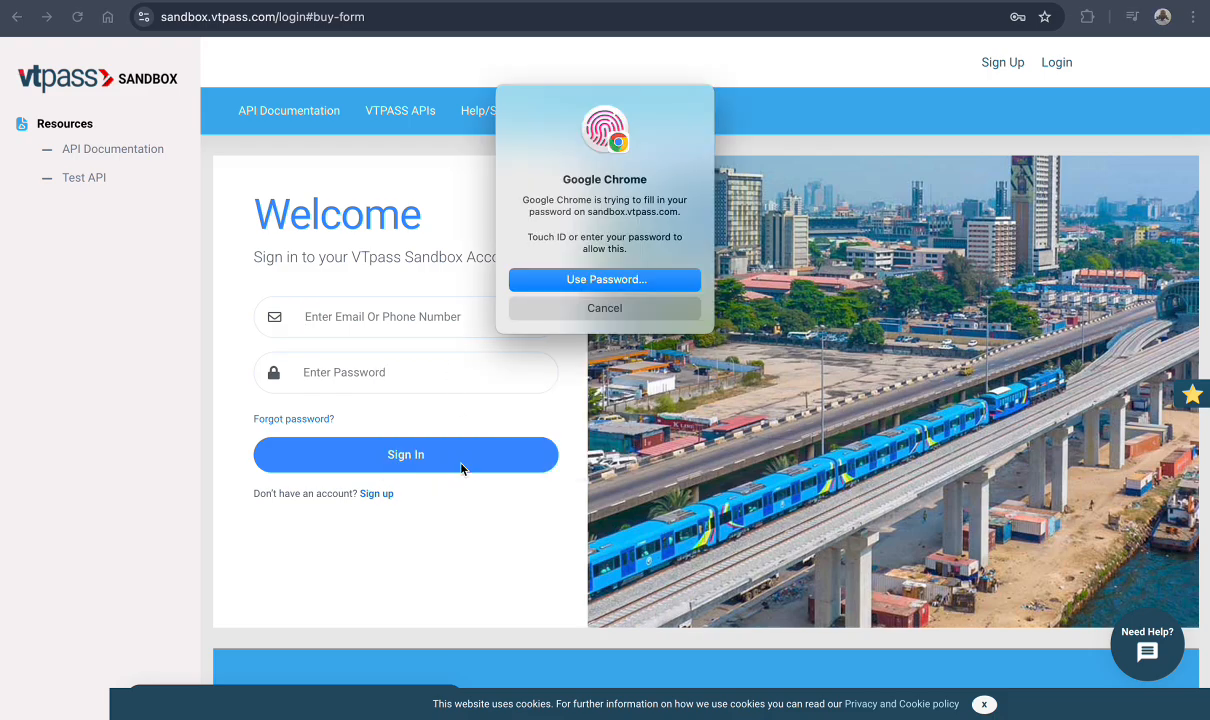
click(462, 469)
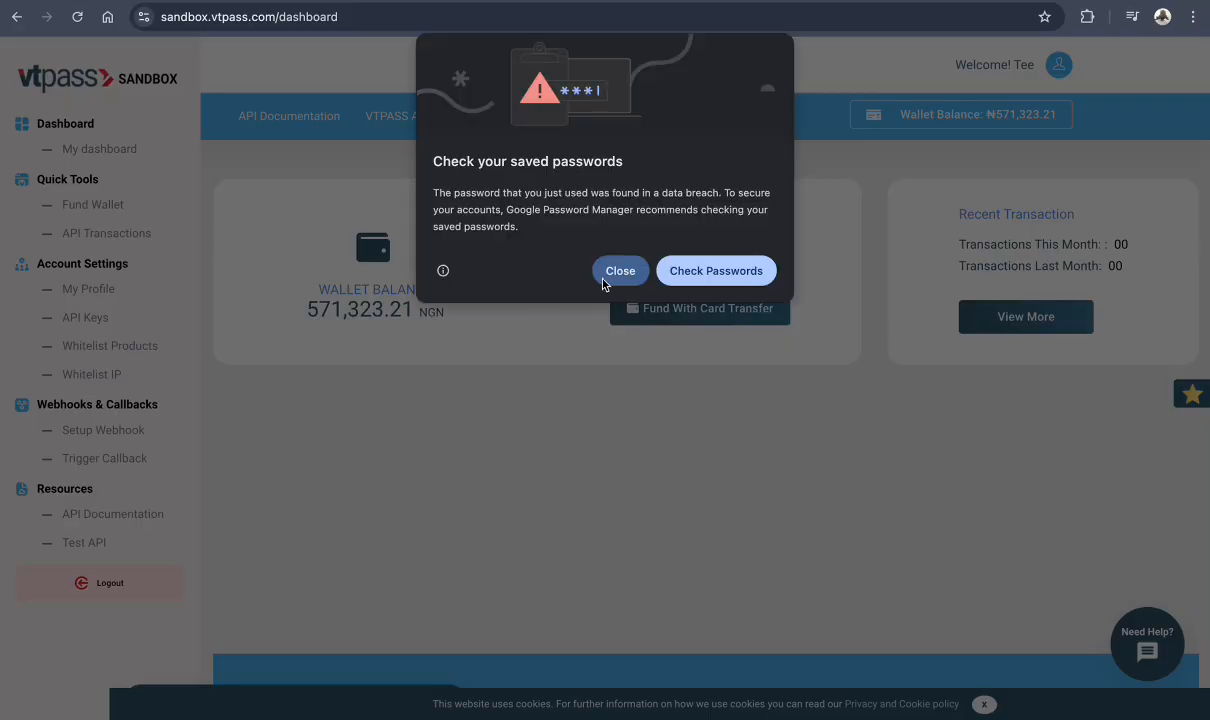
click(603, 277)
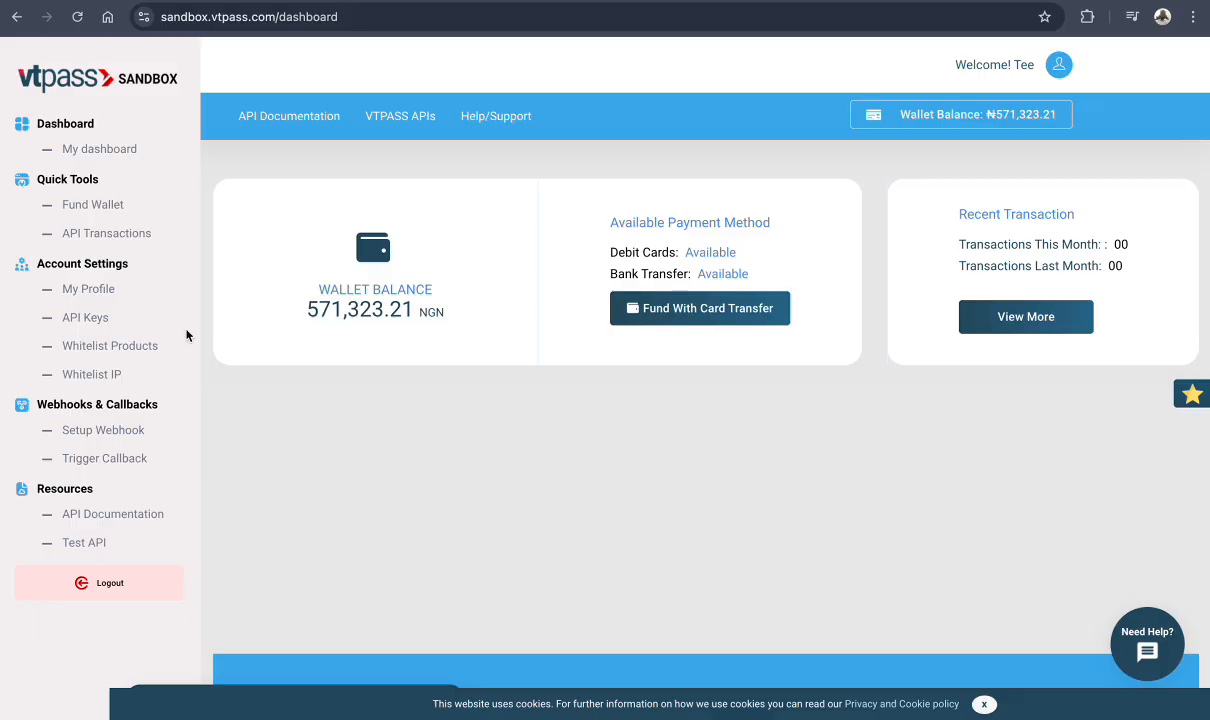
Open the API Keys settings, keeping API Keys as the authentication type, and regenerate the public and secret keys.
click(89, 320)
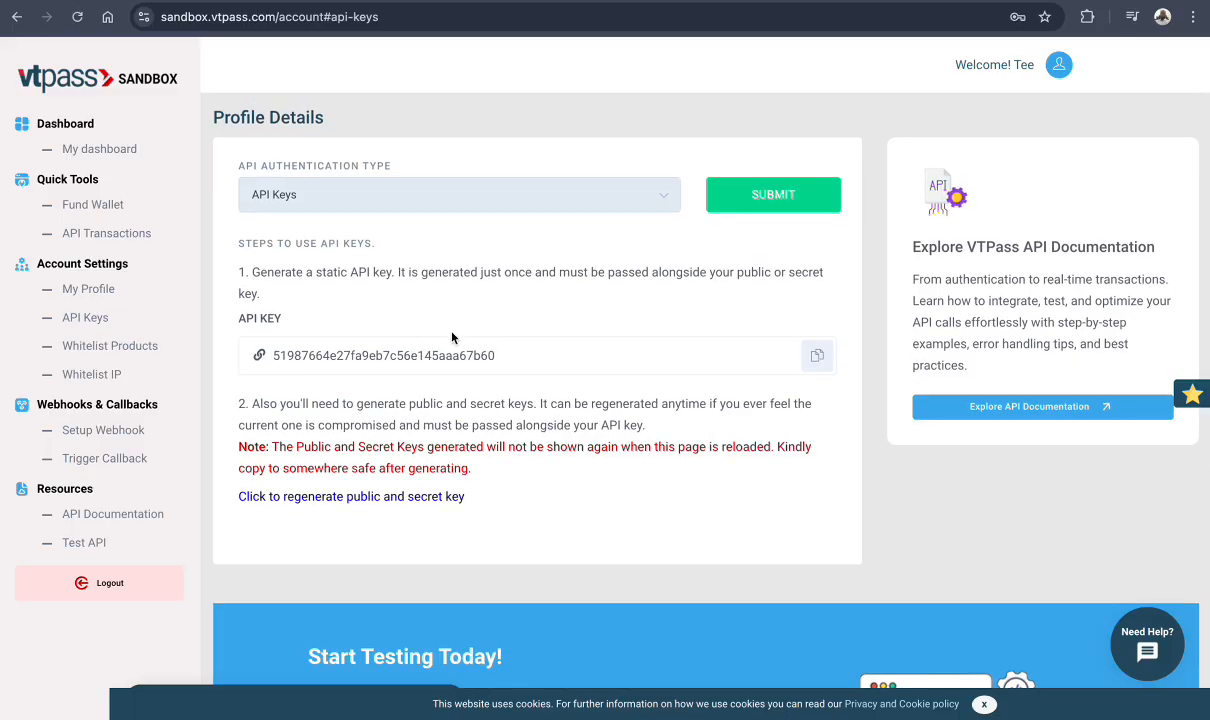
click(487, 198)
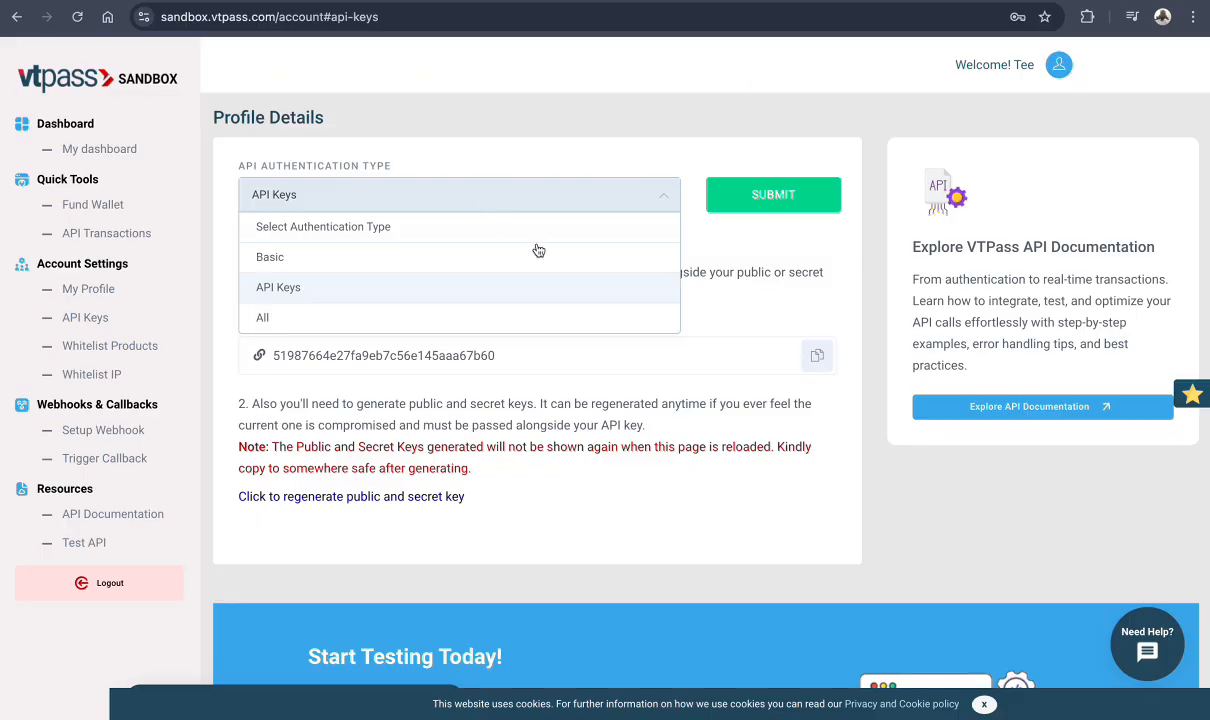
click(592, 494)
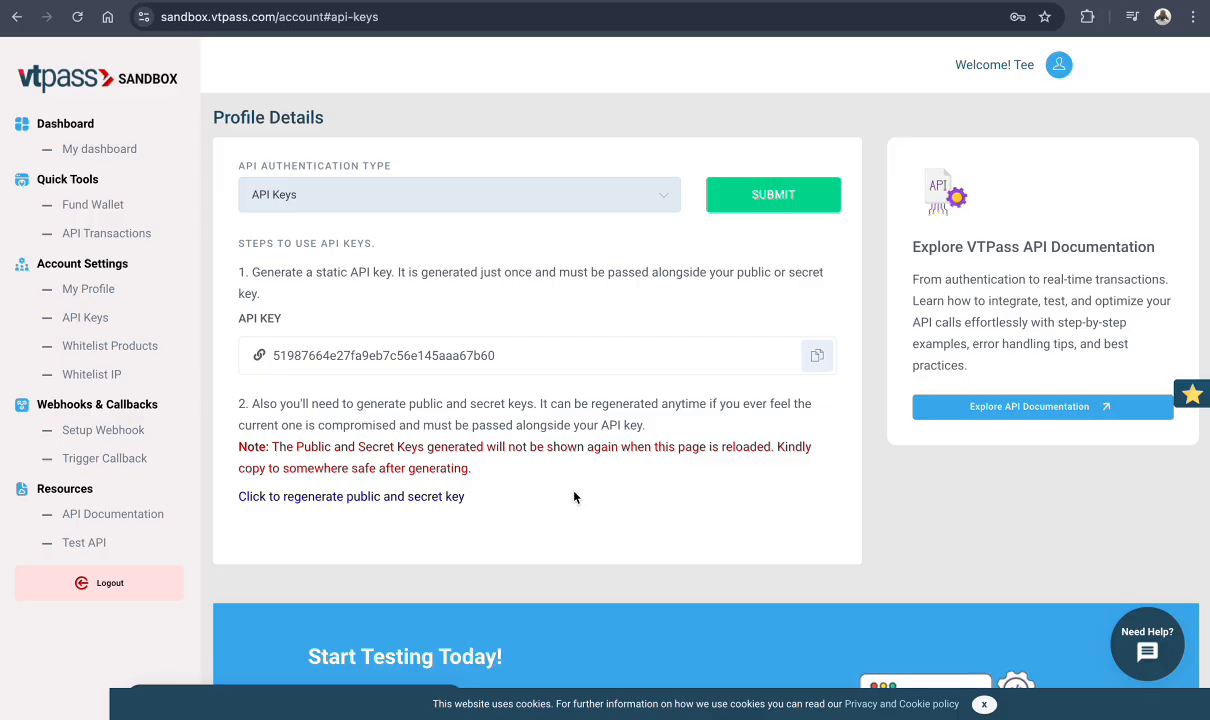
click(537, 200)
click(700, 165)
click(436, 505)
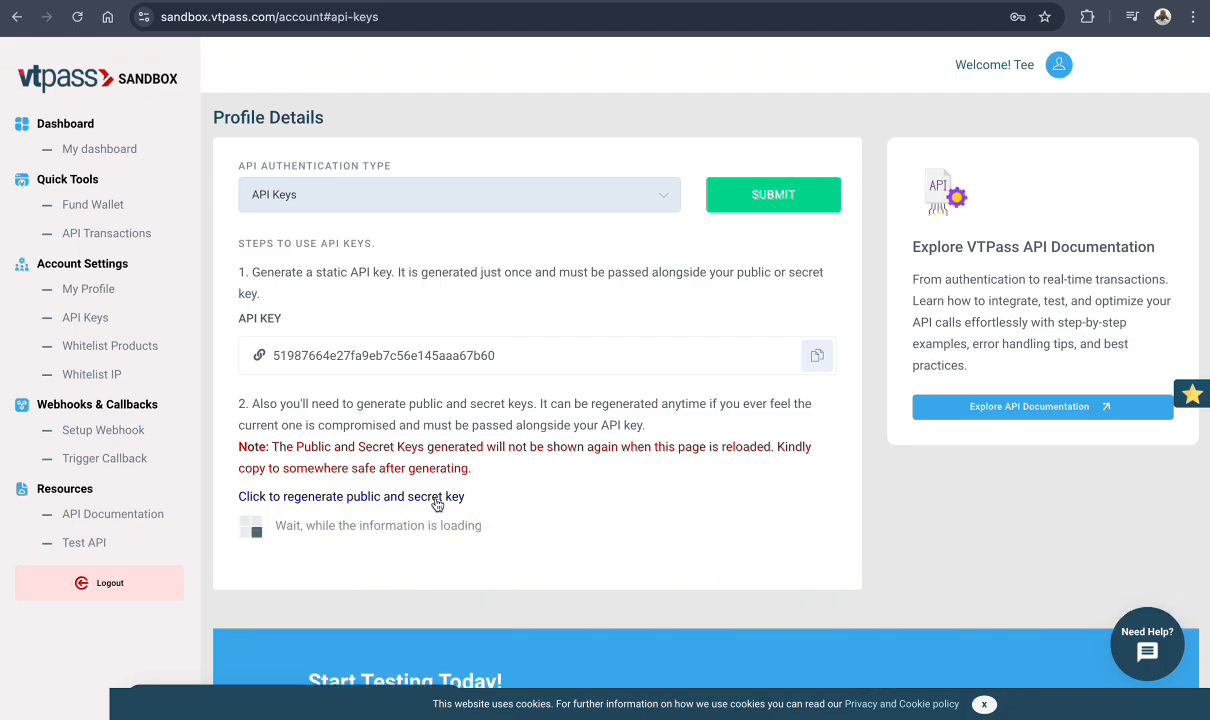
scroll(518, 510, down, 1)
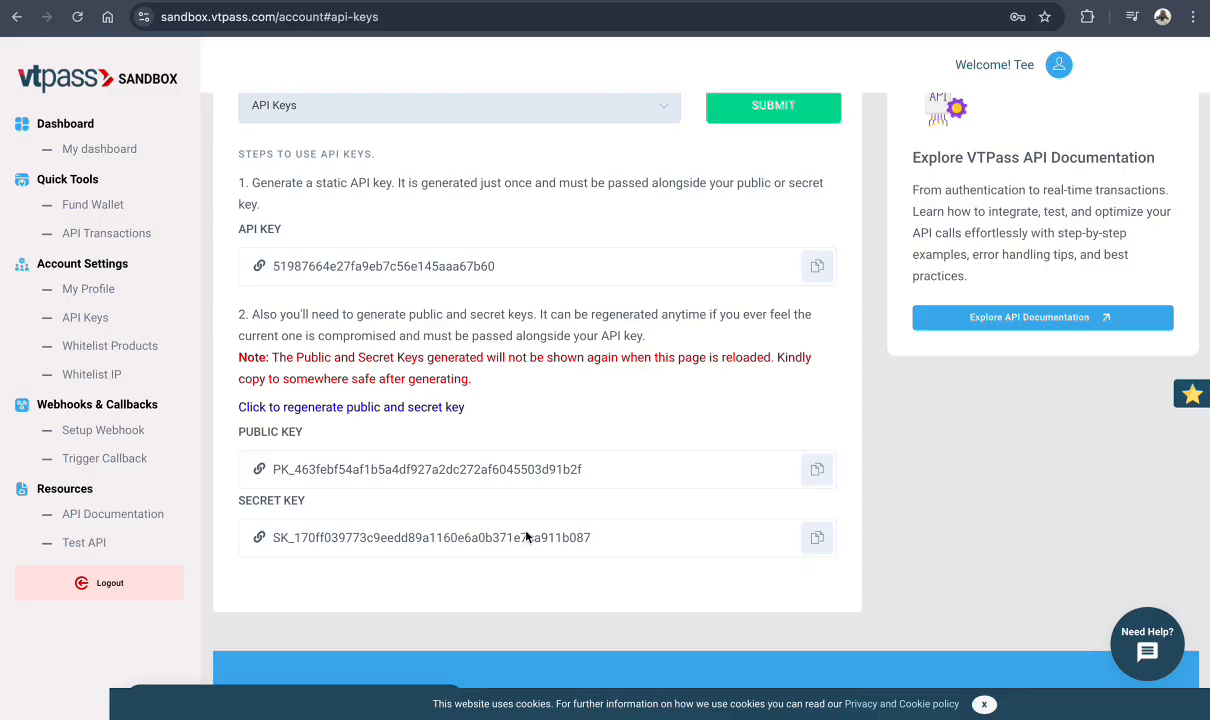
key(ctrl+Right)
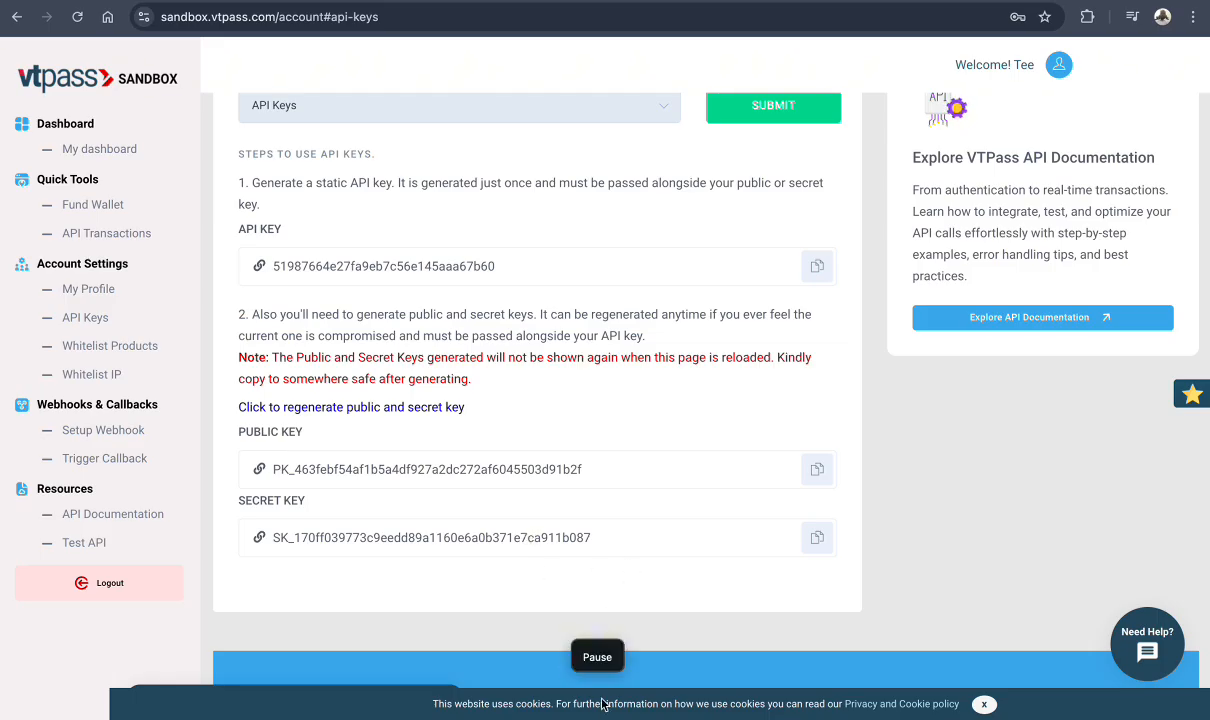
key(ctrl+Right)
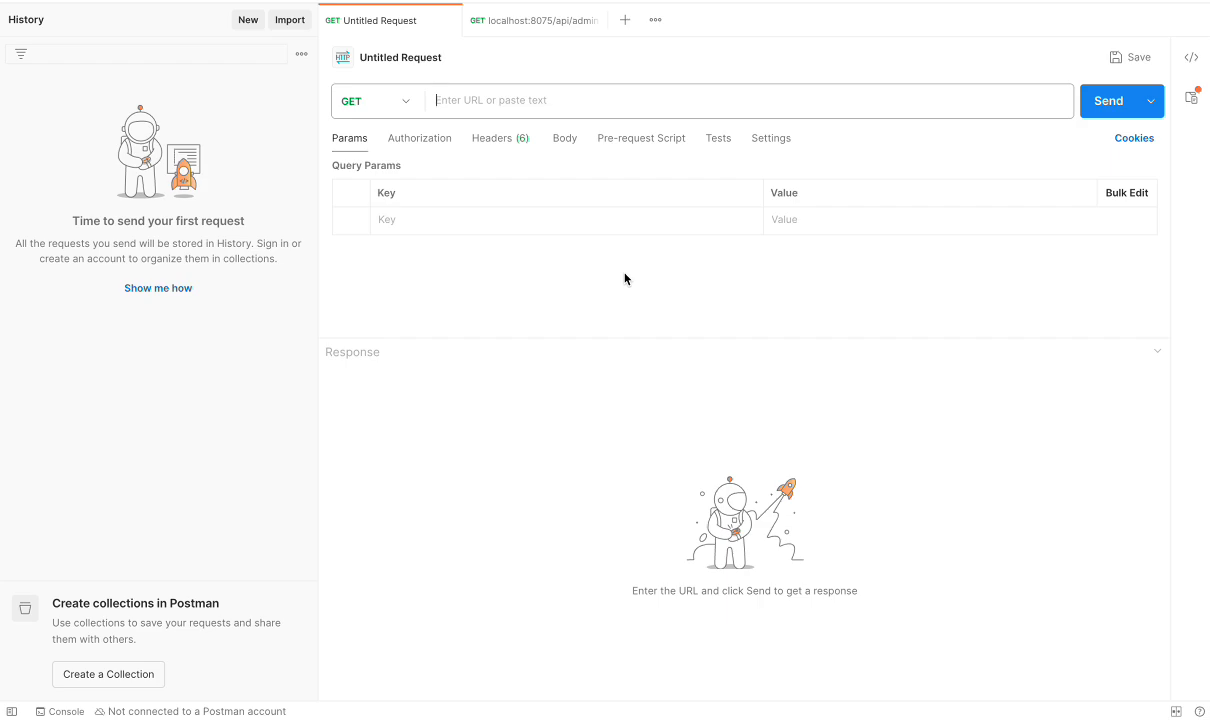
text(htts)
key(BackSpace)
text(ps://b)
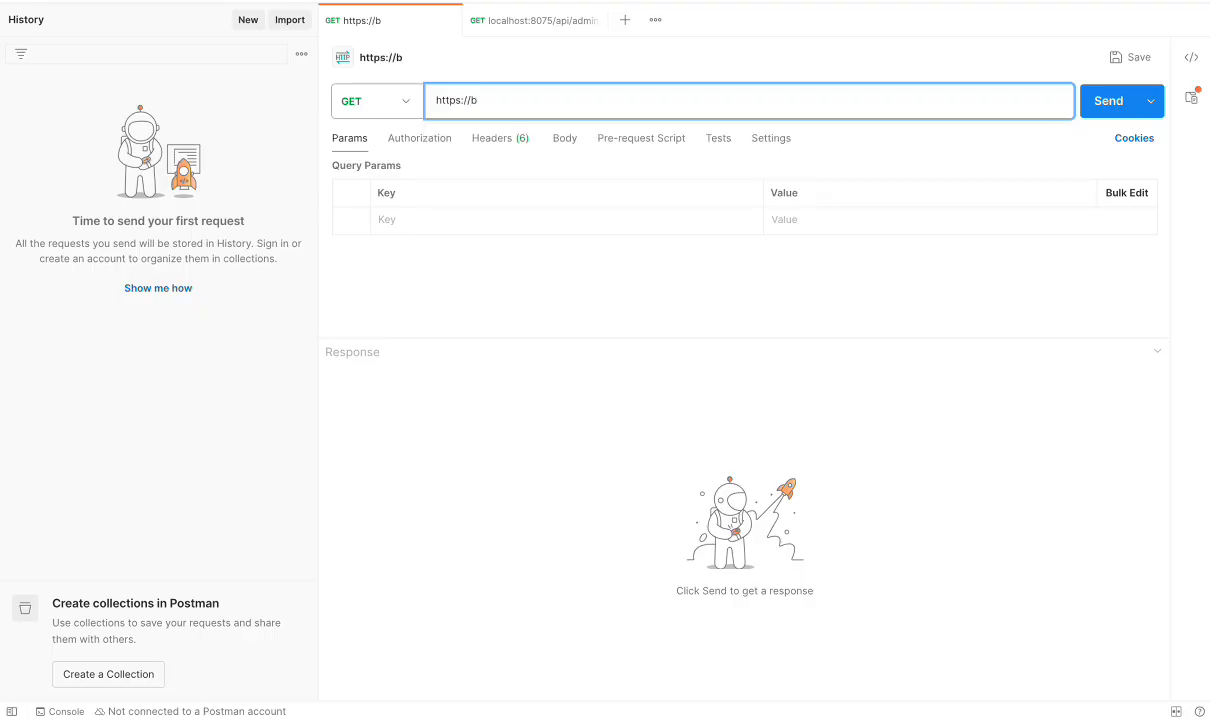
key(BackSpace)
text(sandbox.vtp)
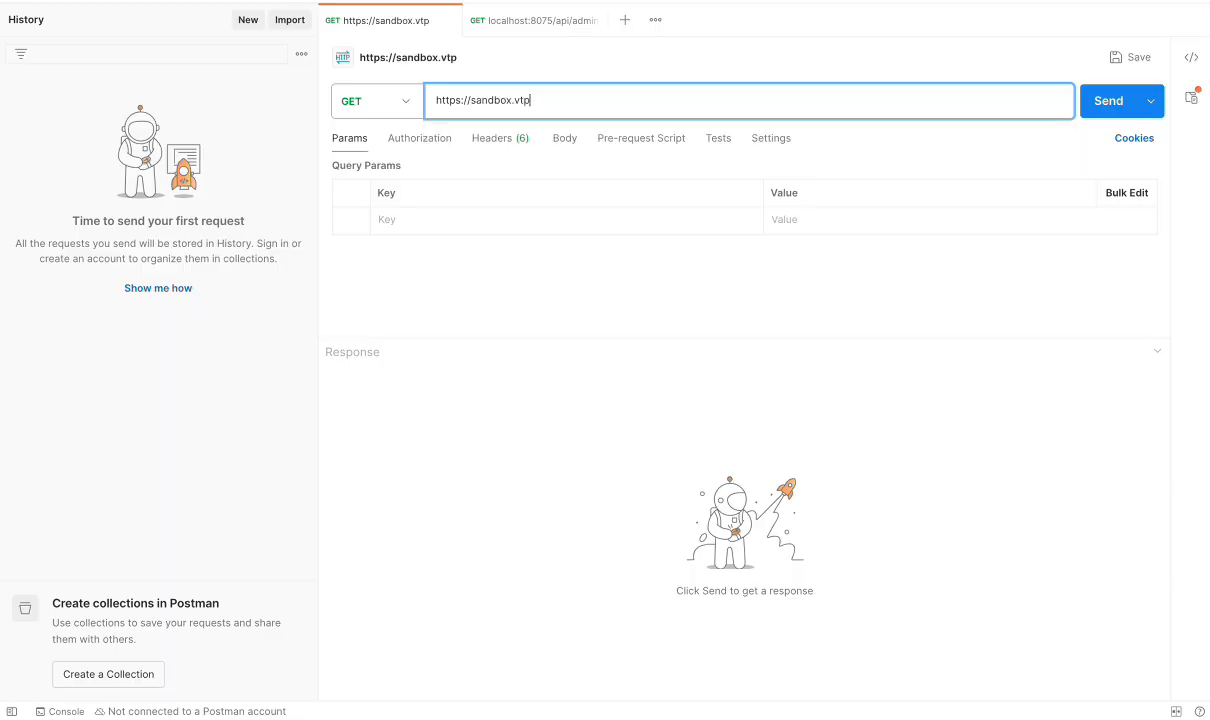
text(ass.com/ap)
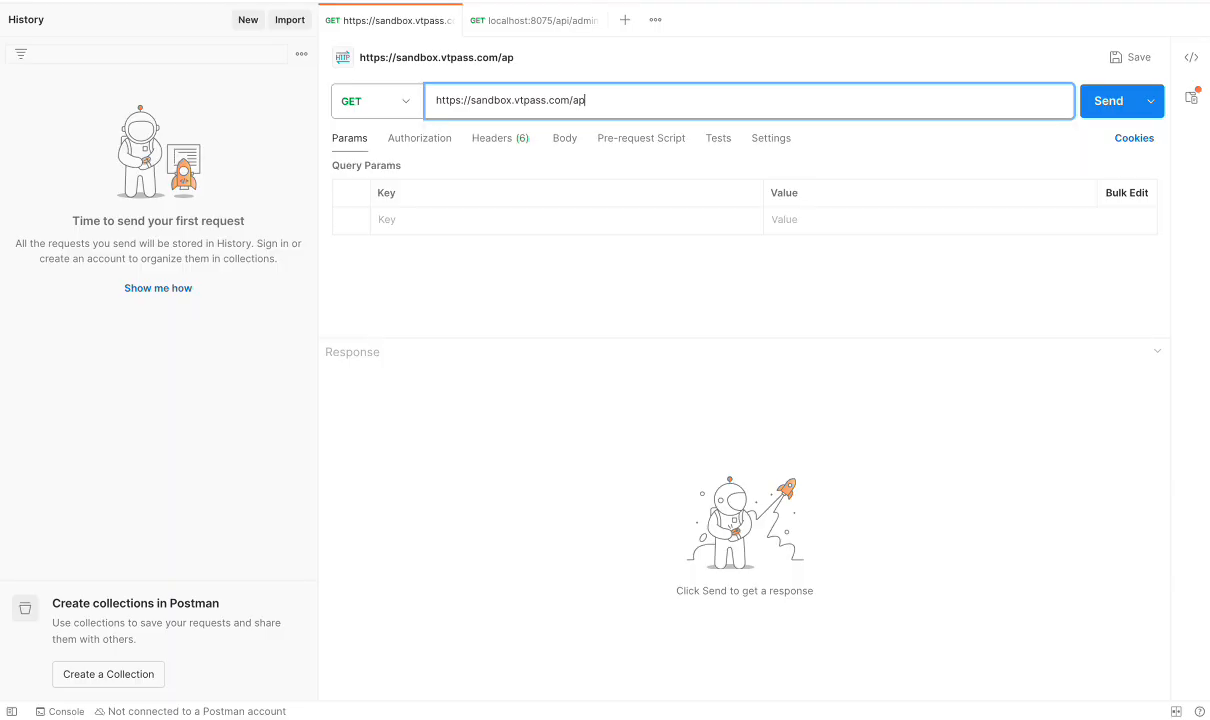
text(i/balance)
key(Tab)
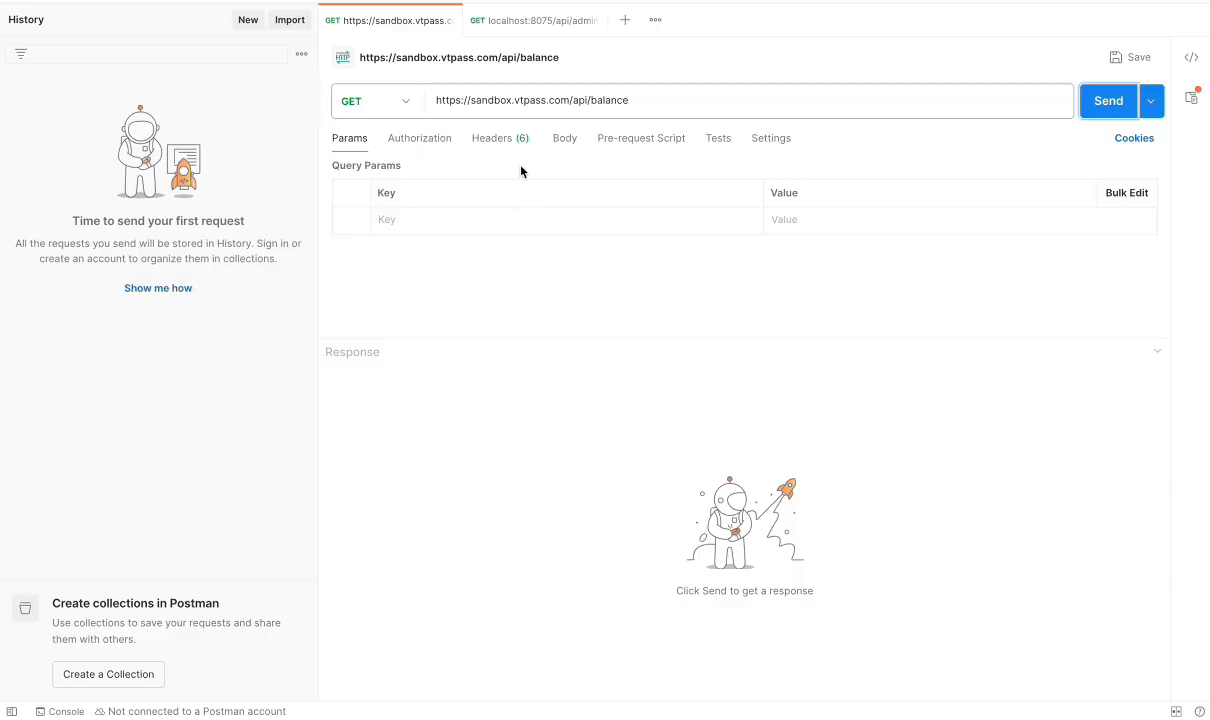
Add an api-key request header and paste in the API key copied from the VTpass API settings page.
click(491, 140)
click(400, 313)
text(api-key)
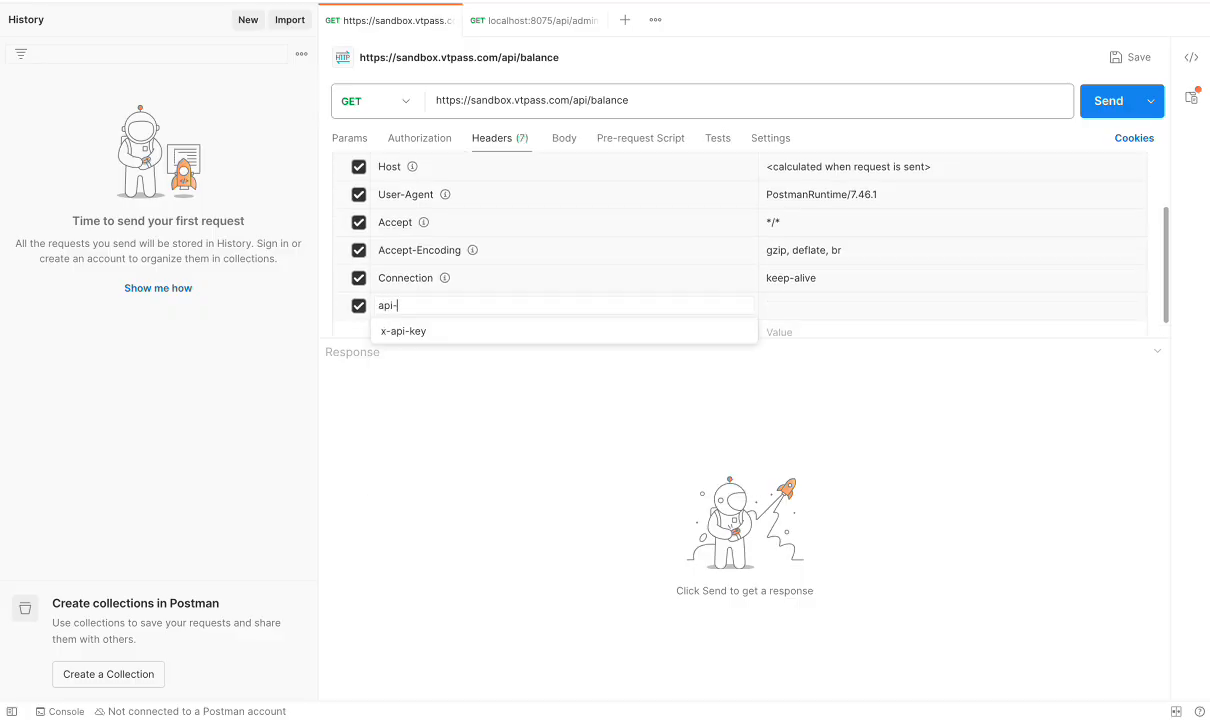
key(Tab)
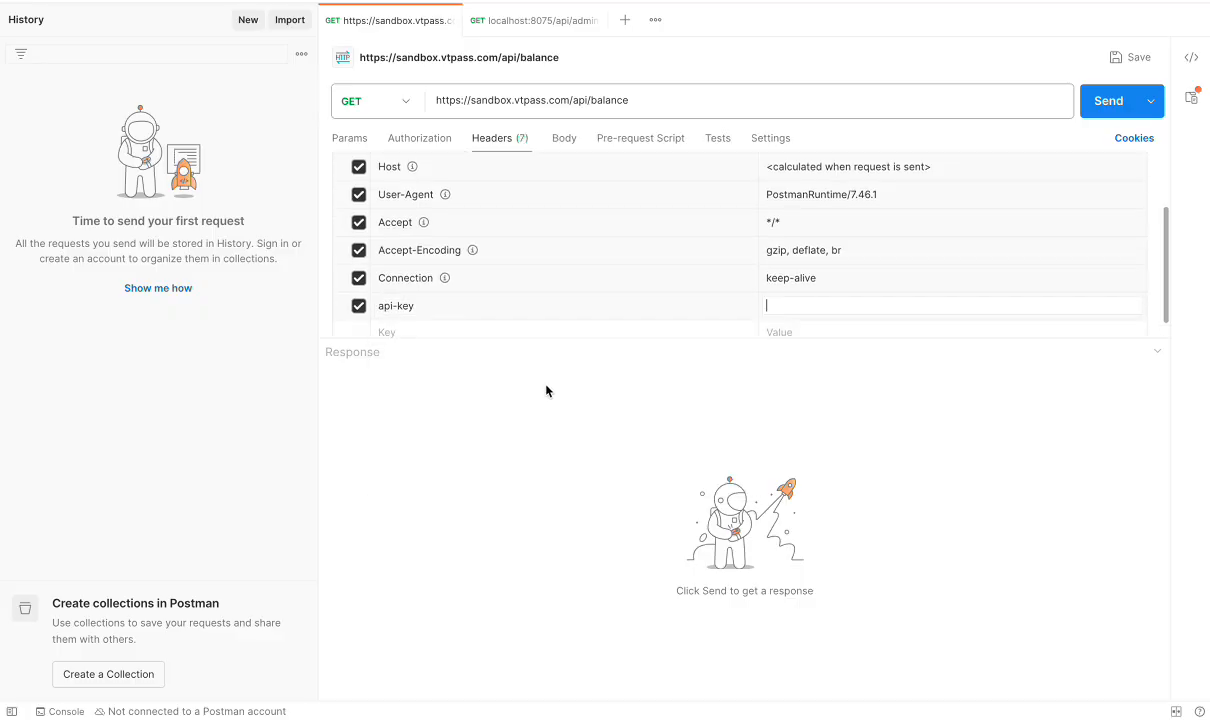
key(ctrl+Left)
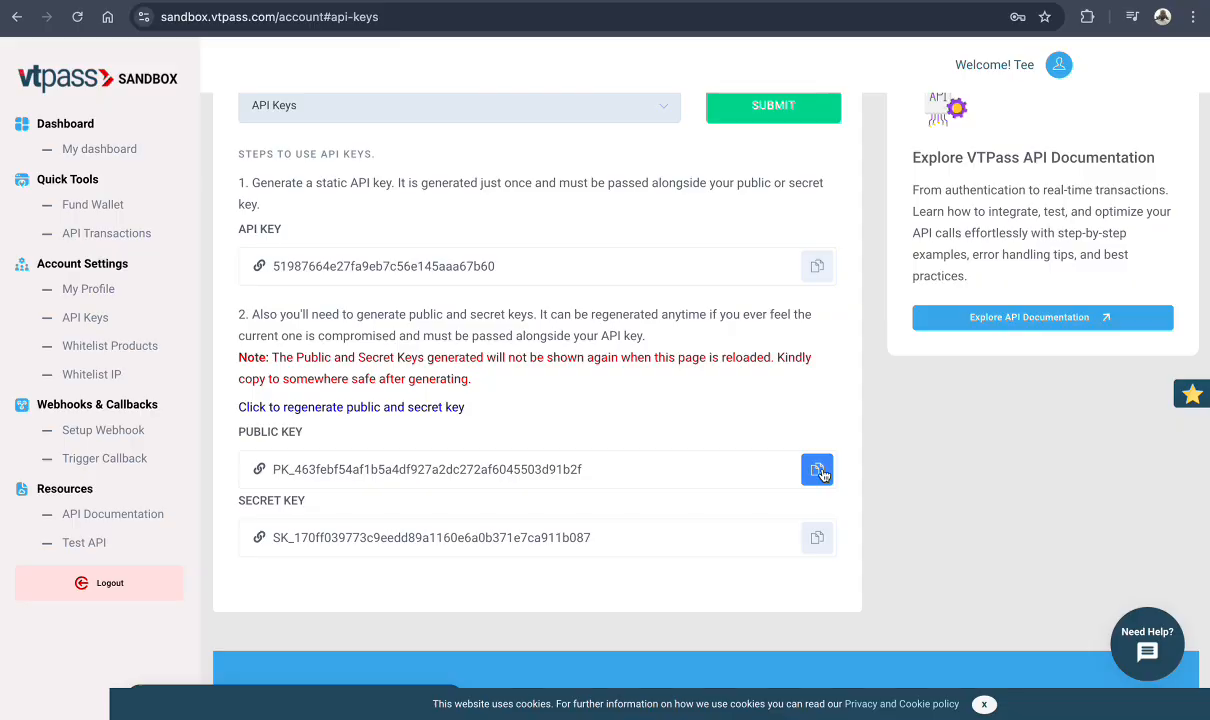
click(817, 469)
click(817, 268)
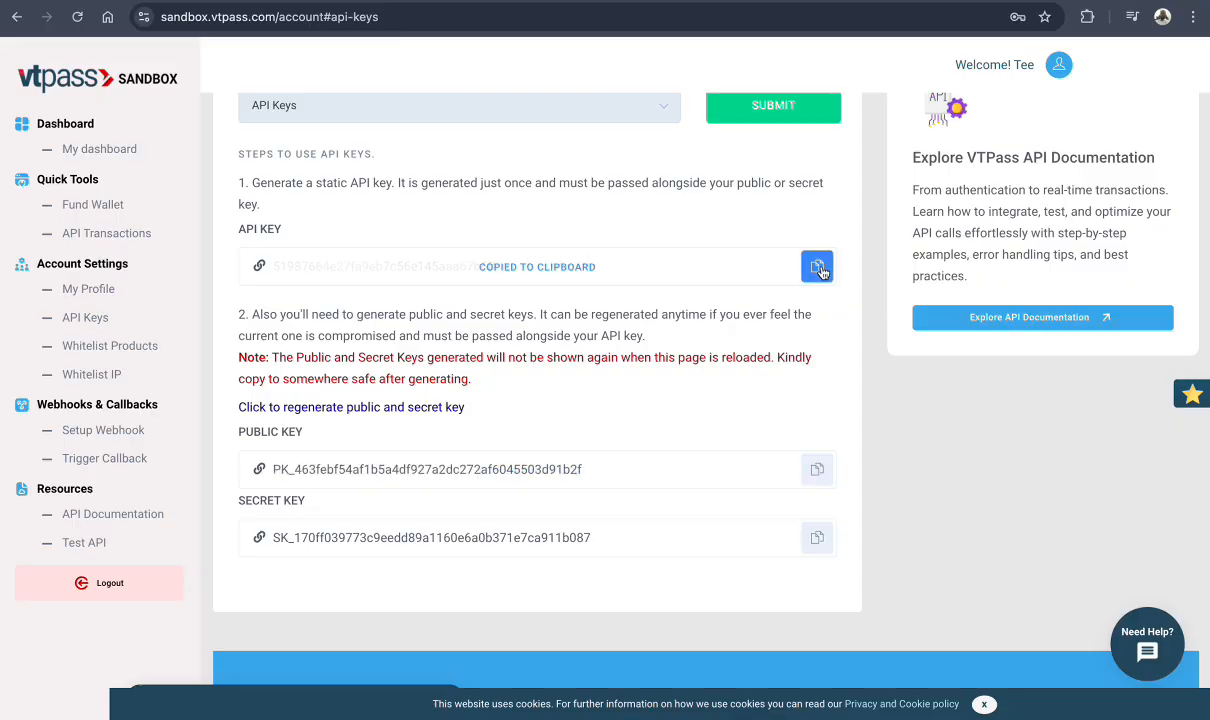
key(ctrl+Right)
click(803, 307)
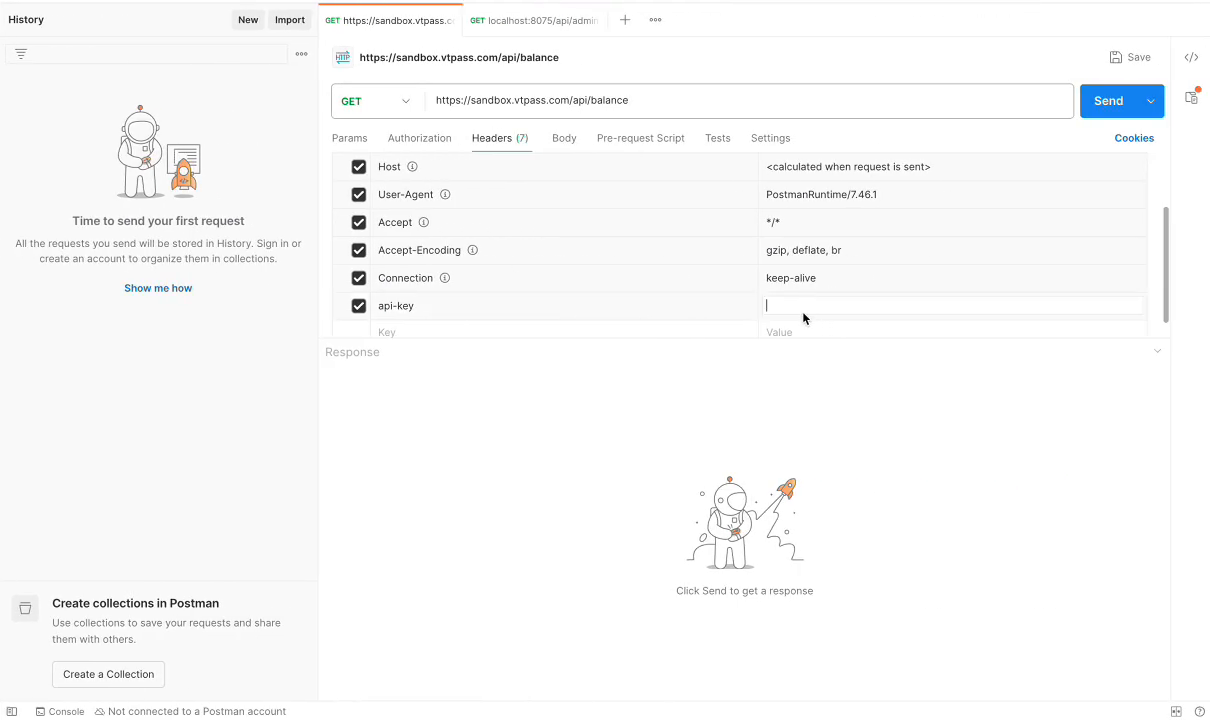
key(ctrl+v)
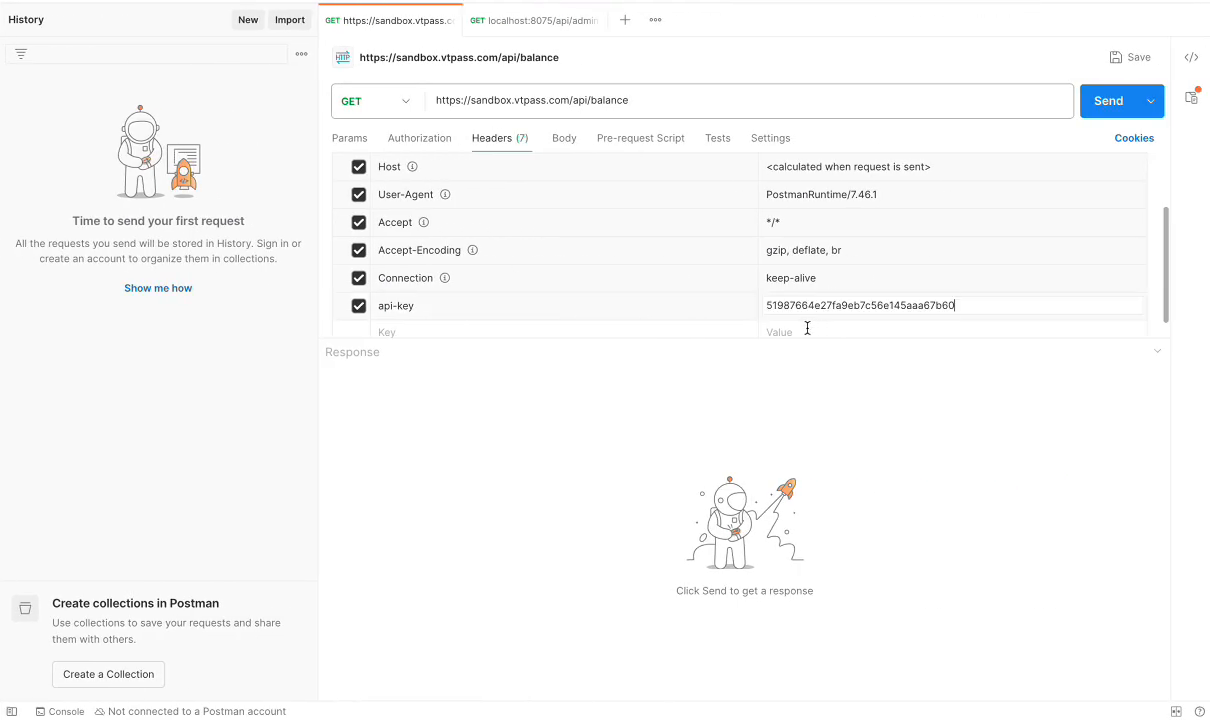
Add a public-key header with the public key copied from the VTpass page, and send the GET balance request.
click(548, 328)
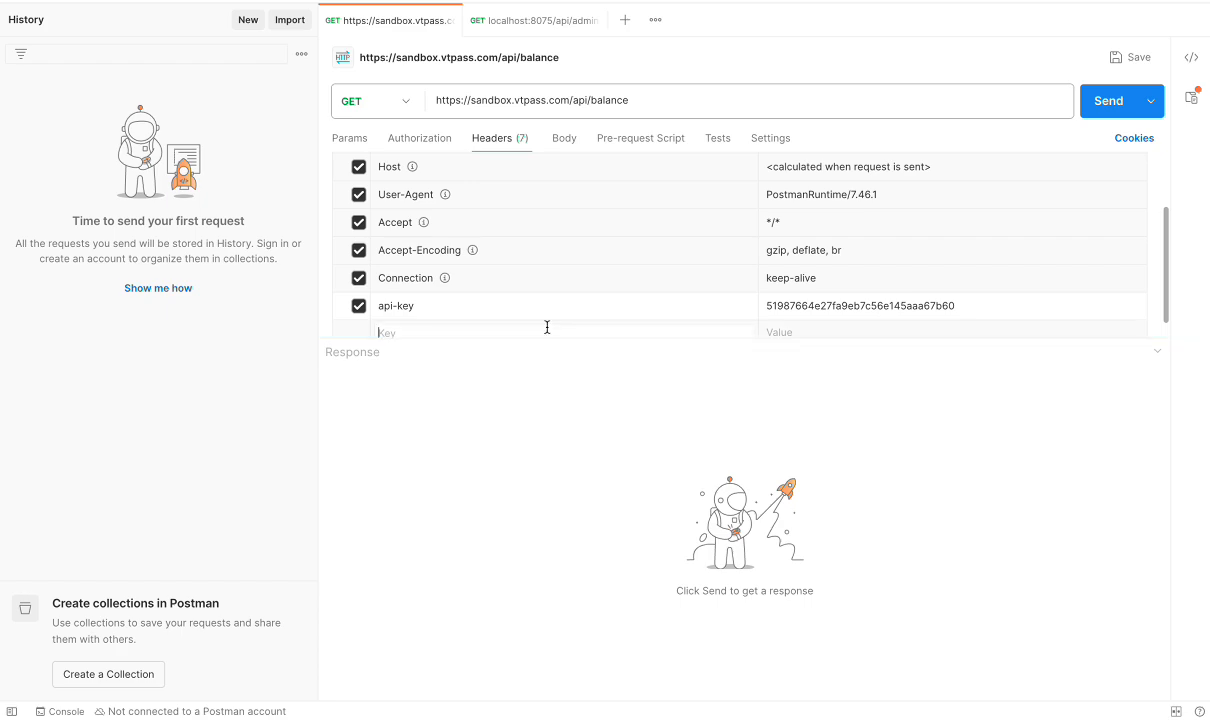
text(public-key)
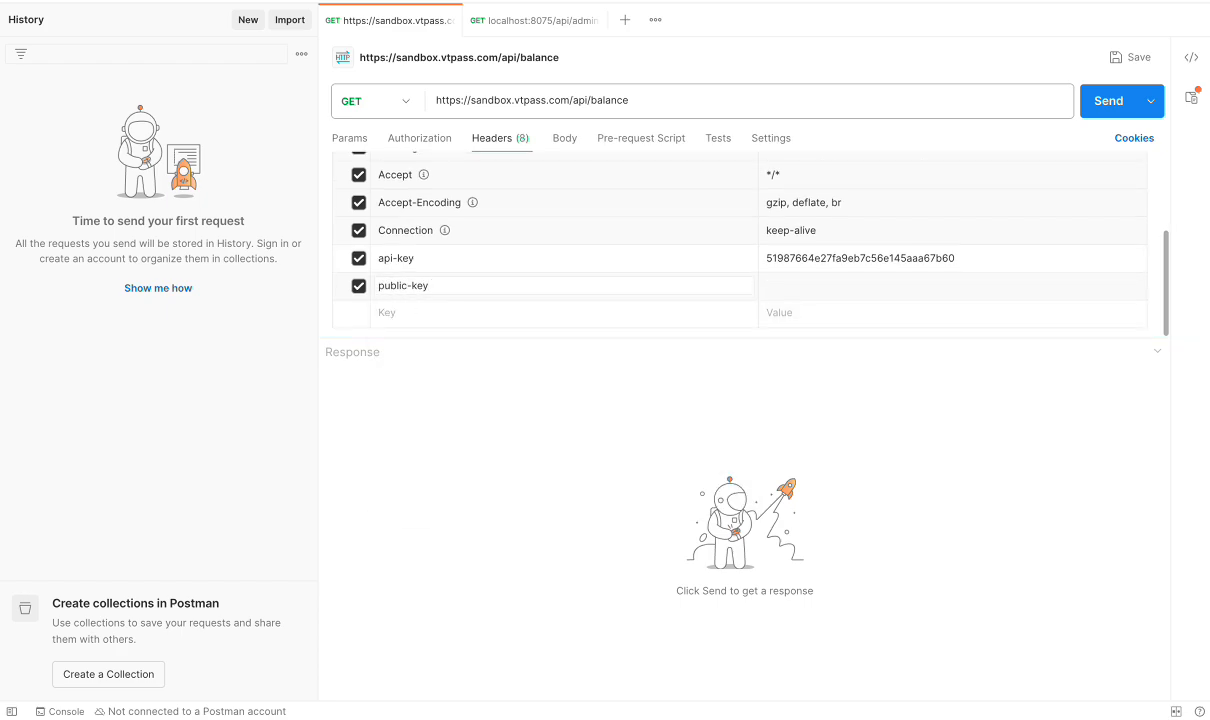
key(super+Tab)
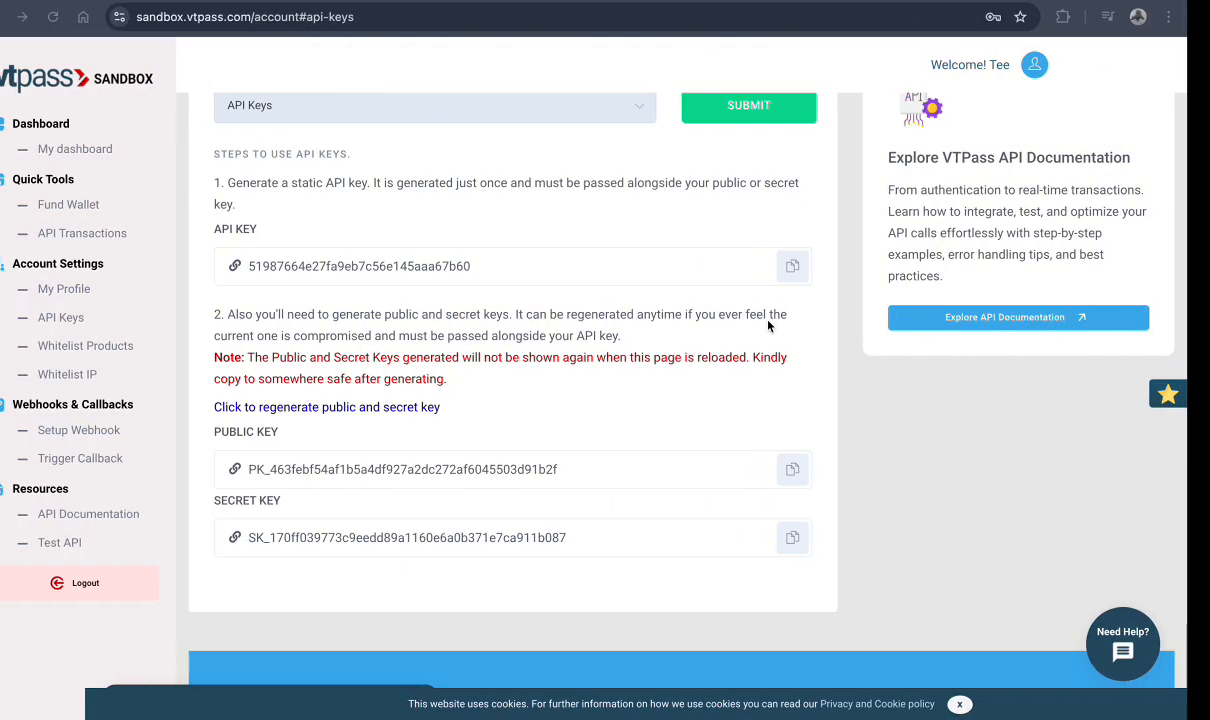
click(817, 470)
key(super+Tab)
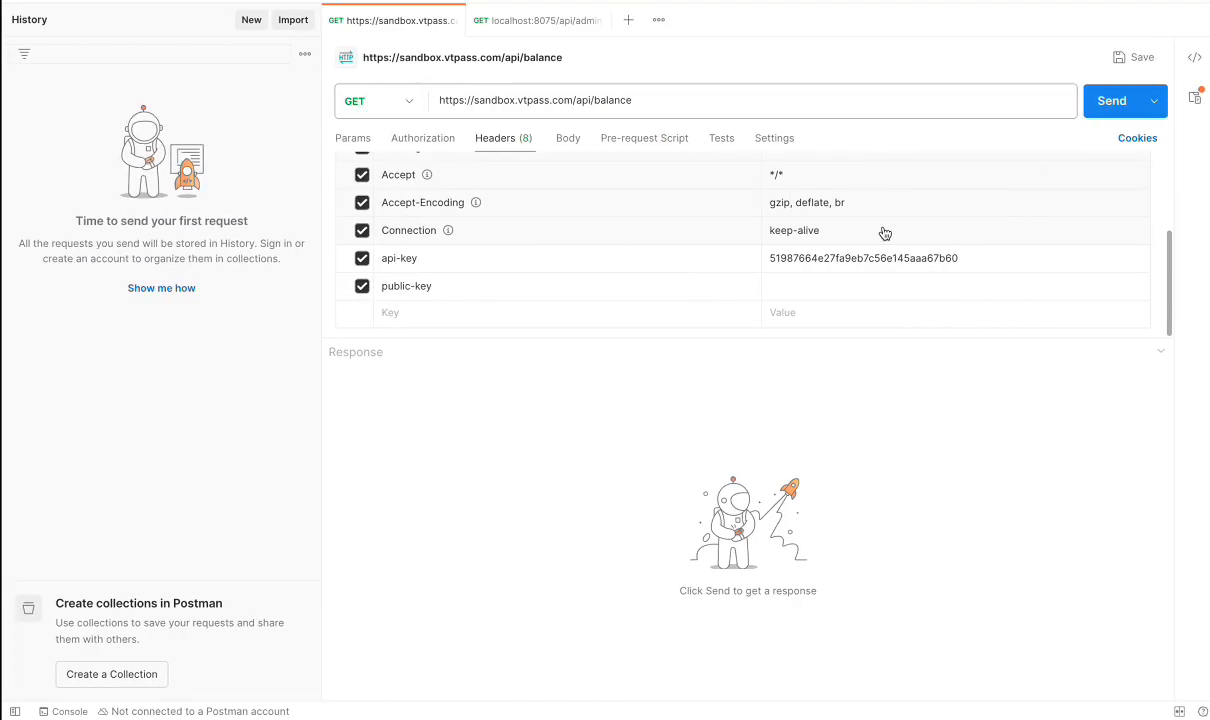
click(838, 286)
key(ctrl+v)
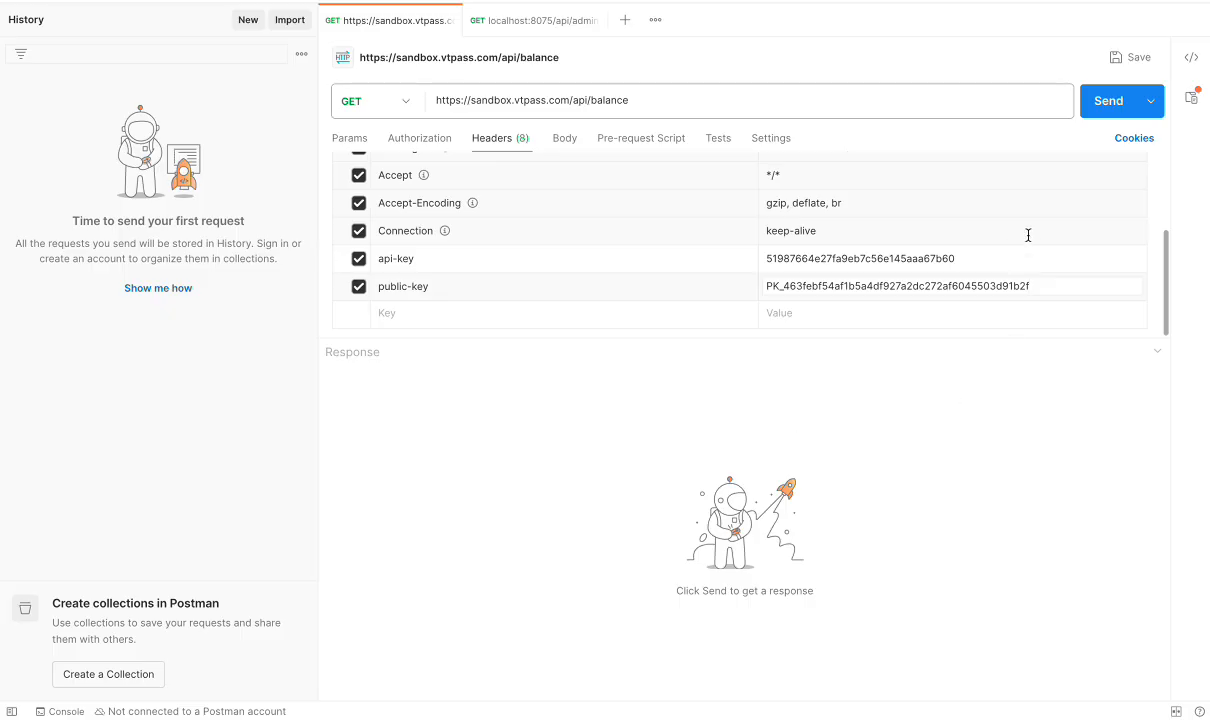
click(1102, 103)
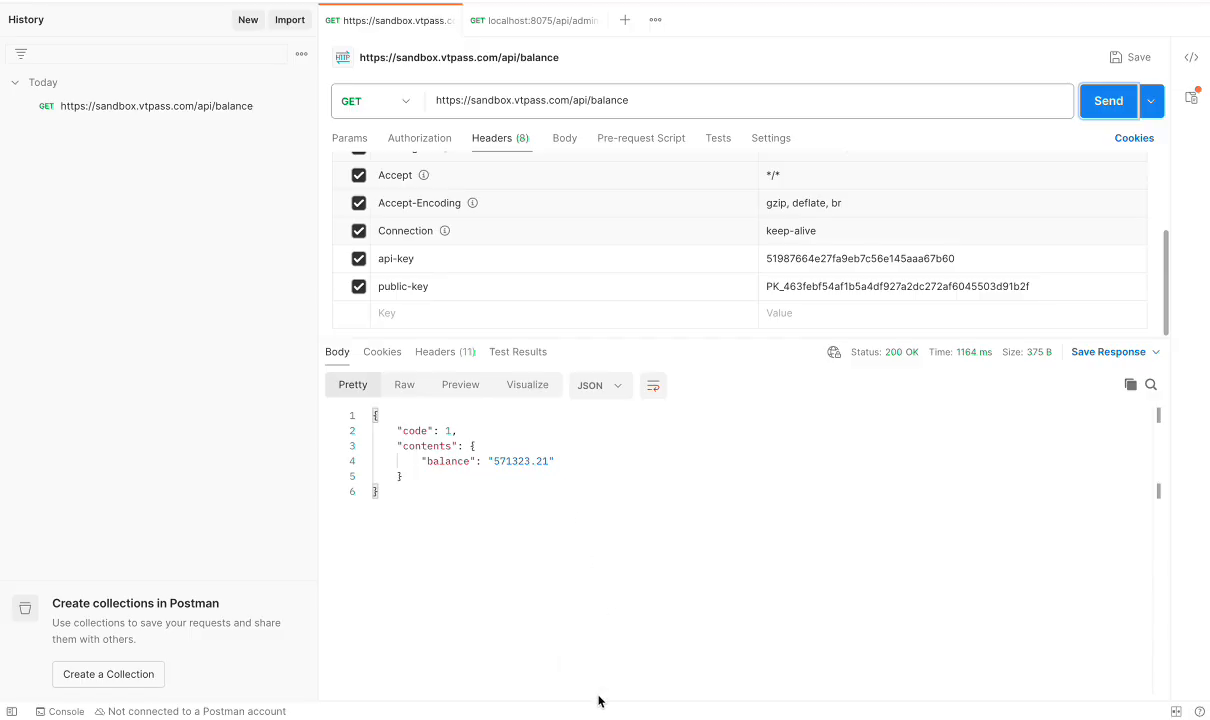
Replace the public-key header with secret-key, pasting the secret key copied from the VTpass page, and change the request method to POST.
key(ctrl+Left)
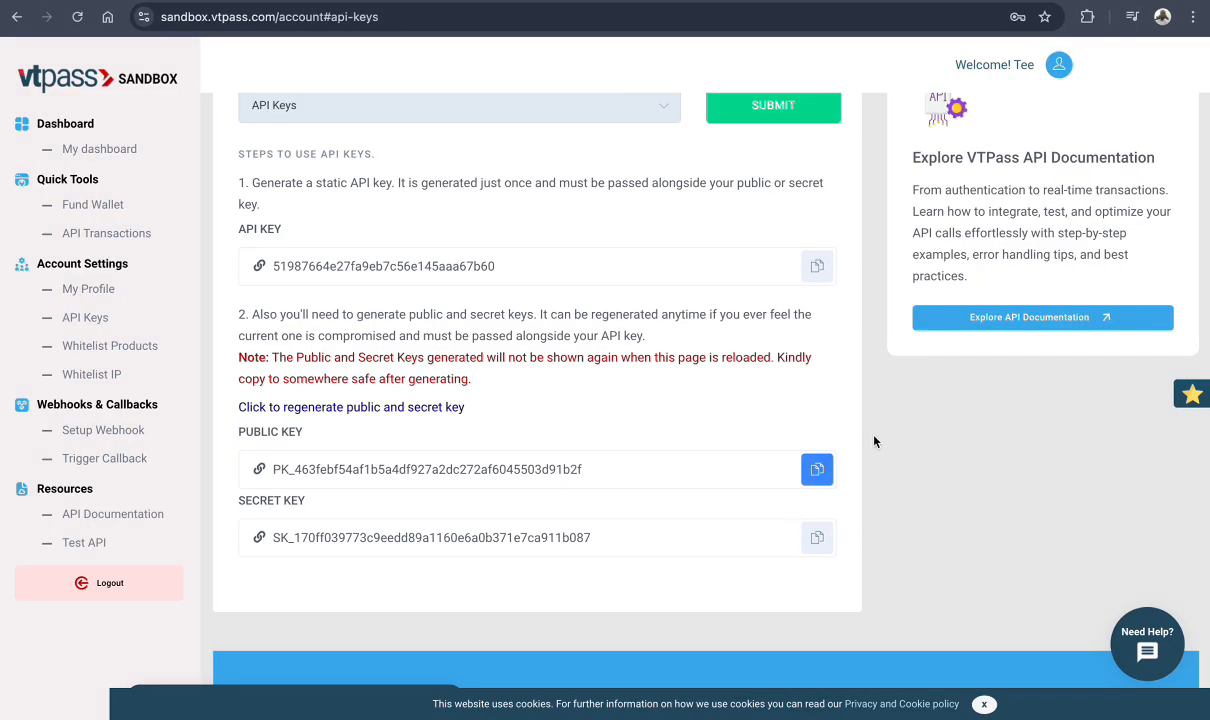
scroll(893, 305, up, 3)
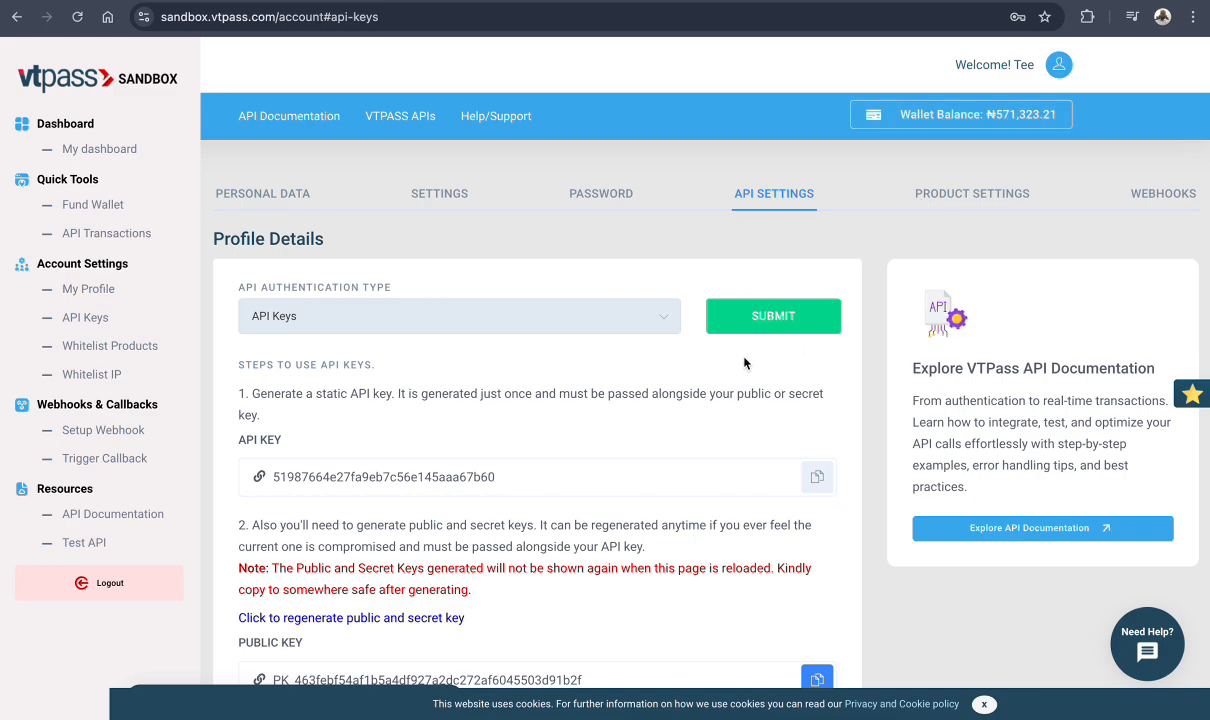
scroll(730, 387, down, 3)
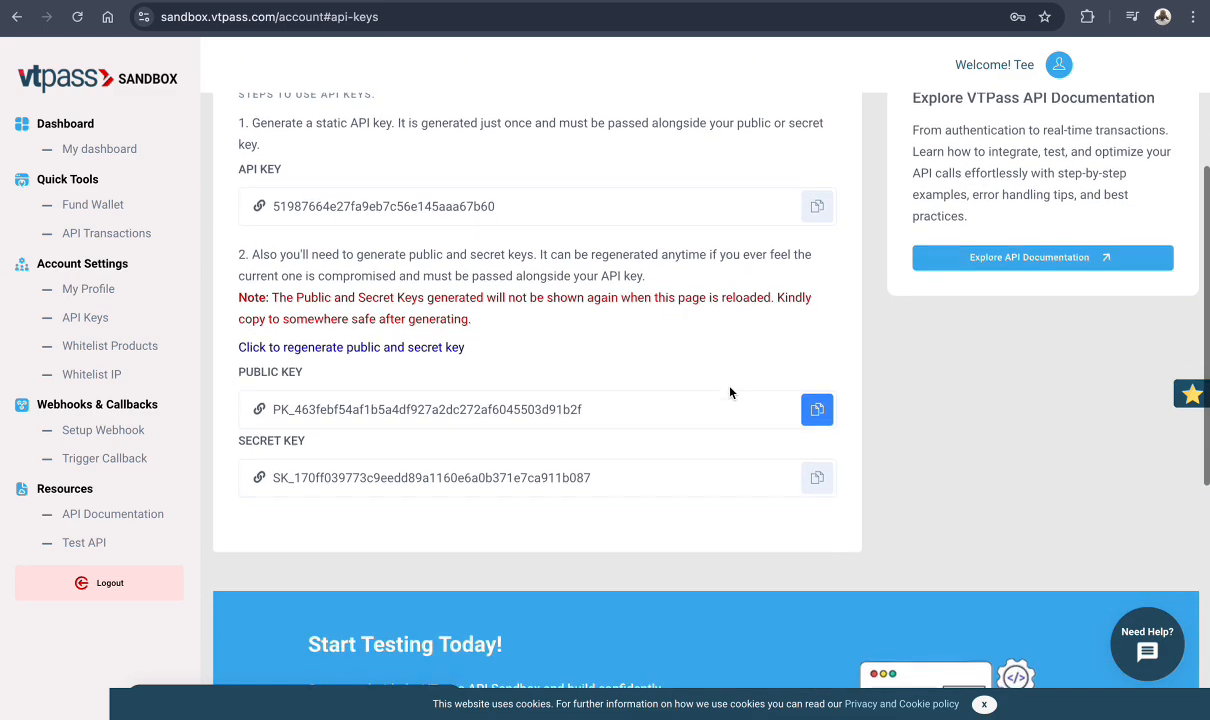
click(816, 479)
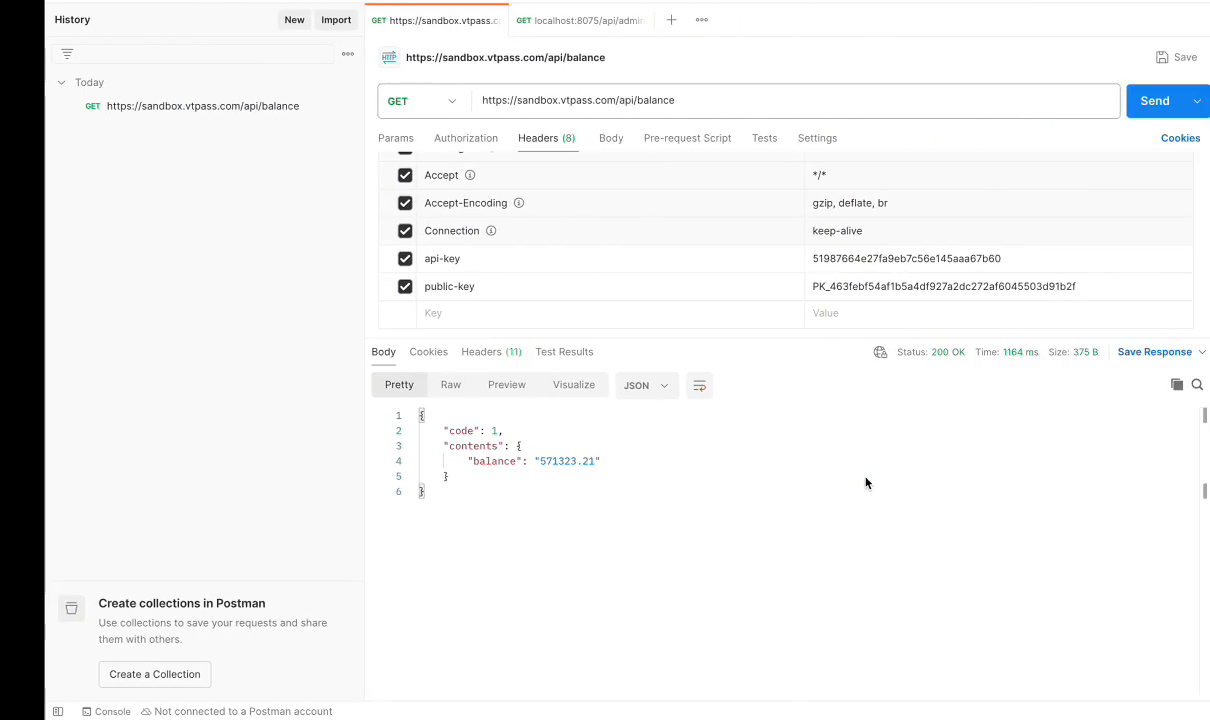
double_click(391, 285)
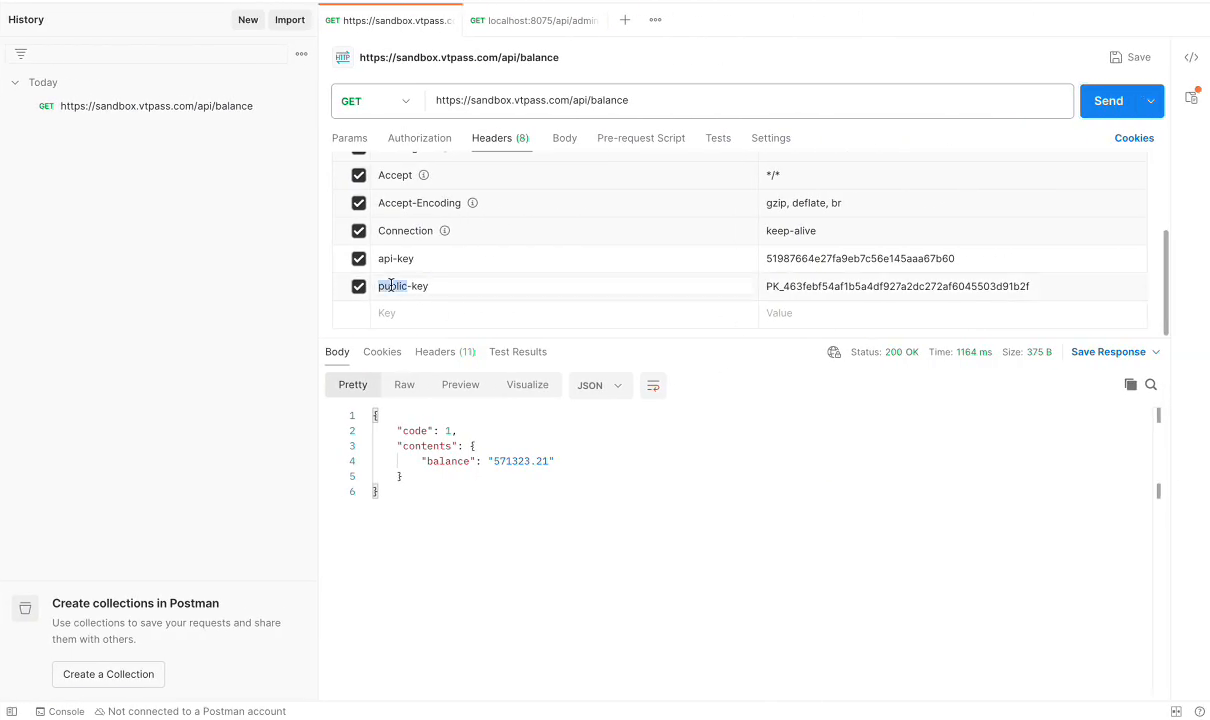
text(secret)
click(816, 284)
key(ctrl+a)
key(ctrl+v)
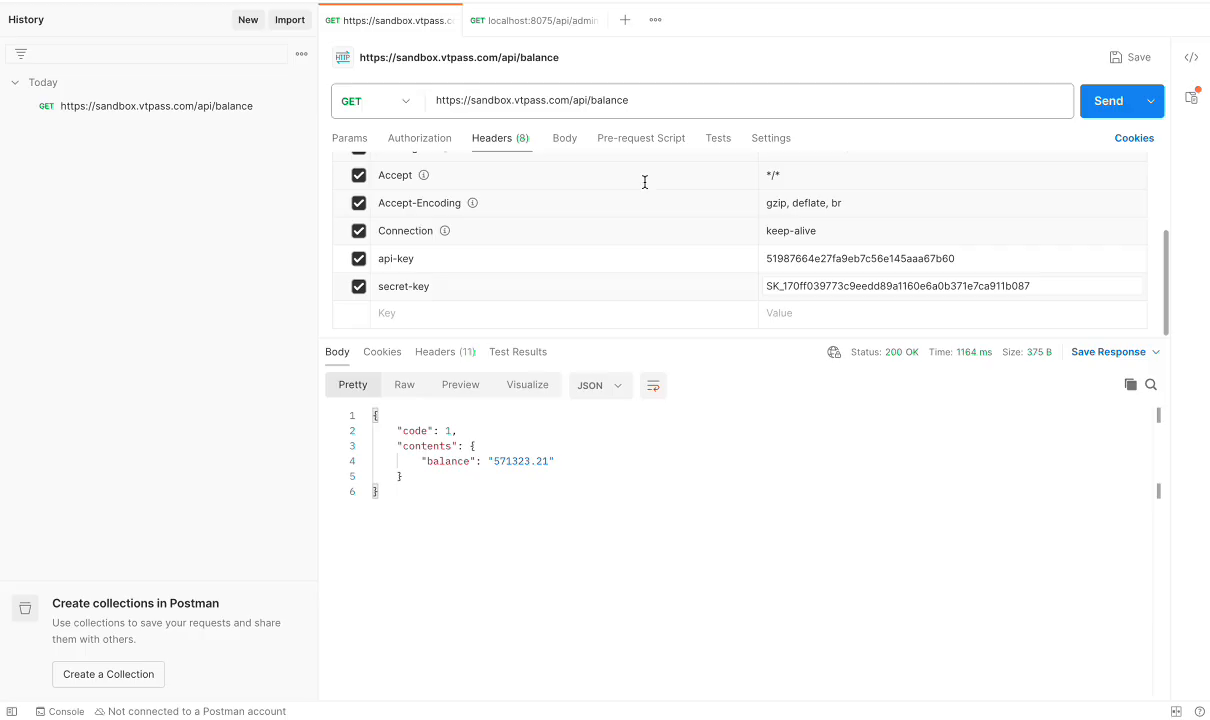
click(379, 98)
click(360, 171)
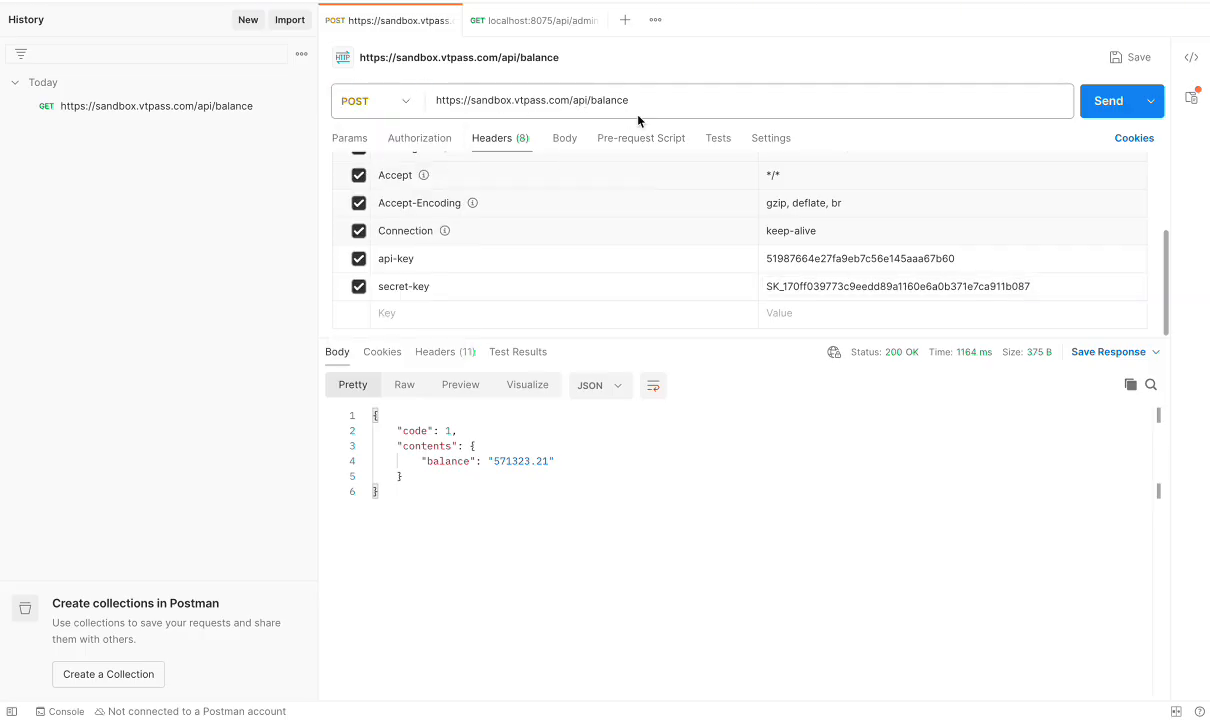
drag(634, 100, 594, 100)
key(BackSpace)
text(merch)
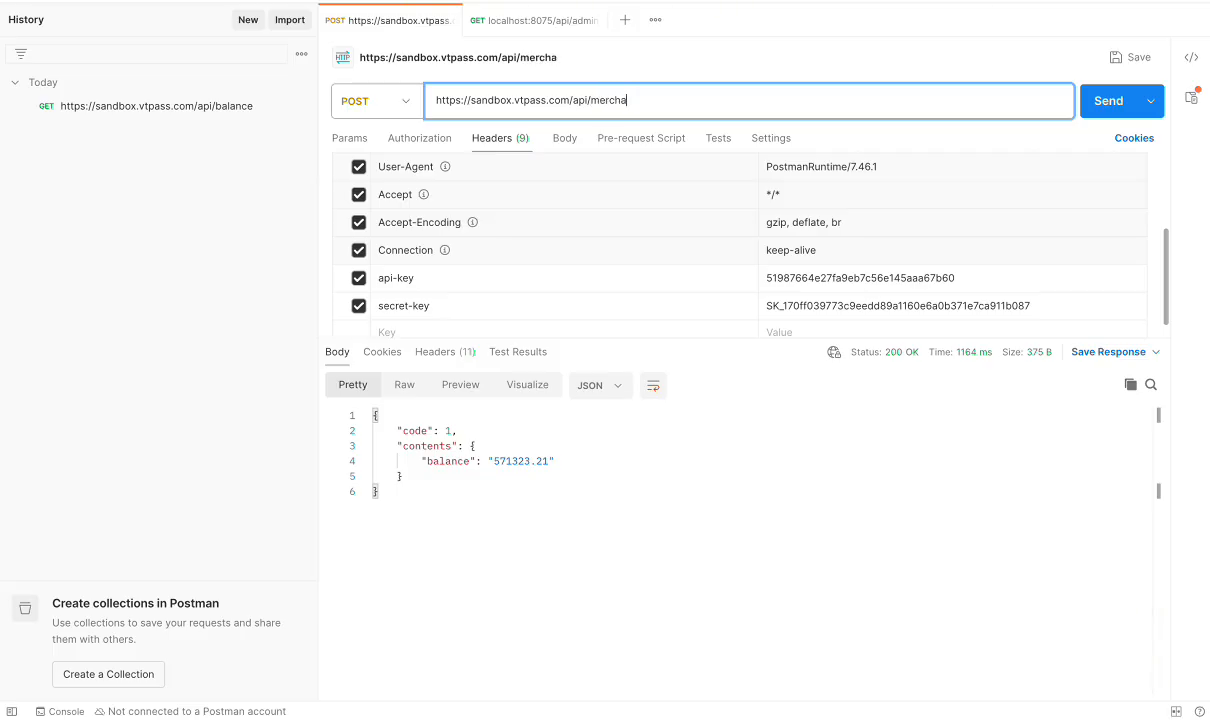
text(ant-ba)
key(BackSpace)
key(BackSpace)
text(verify)
scroll(474, 286, down, 1)
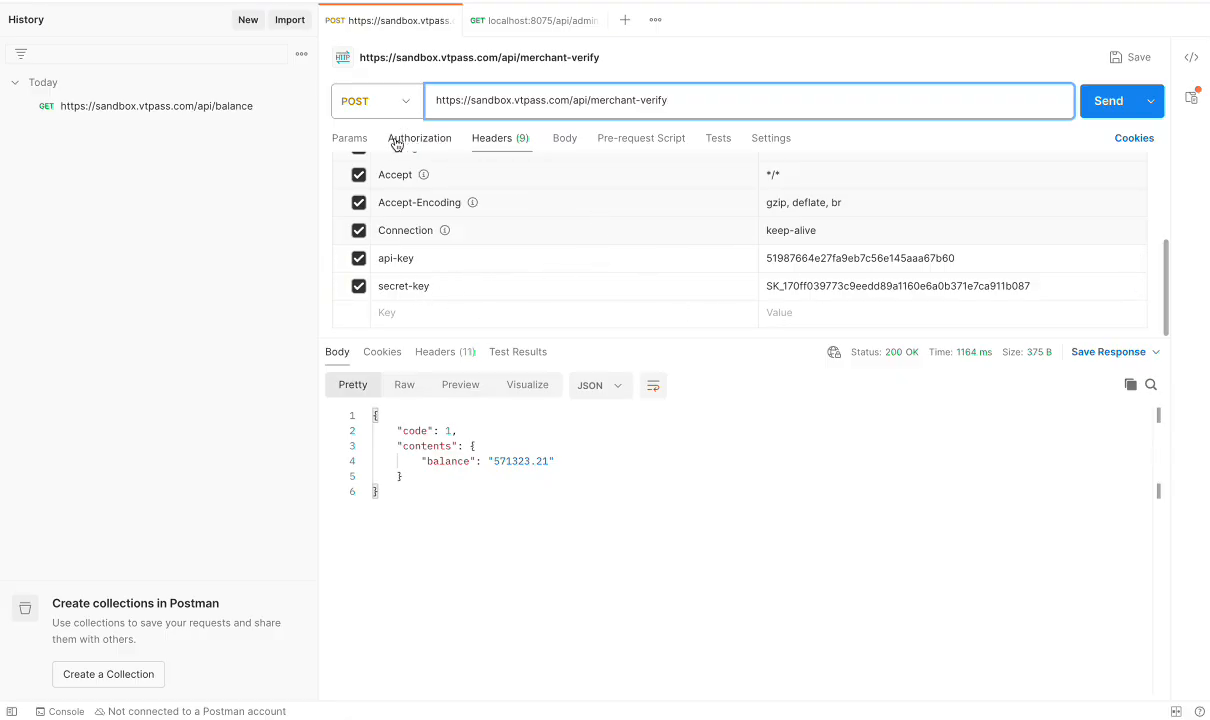
Set the request body to form-data and add a serviceID field with the value dstv.
click(563, 140)
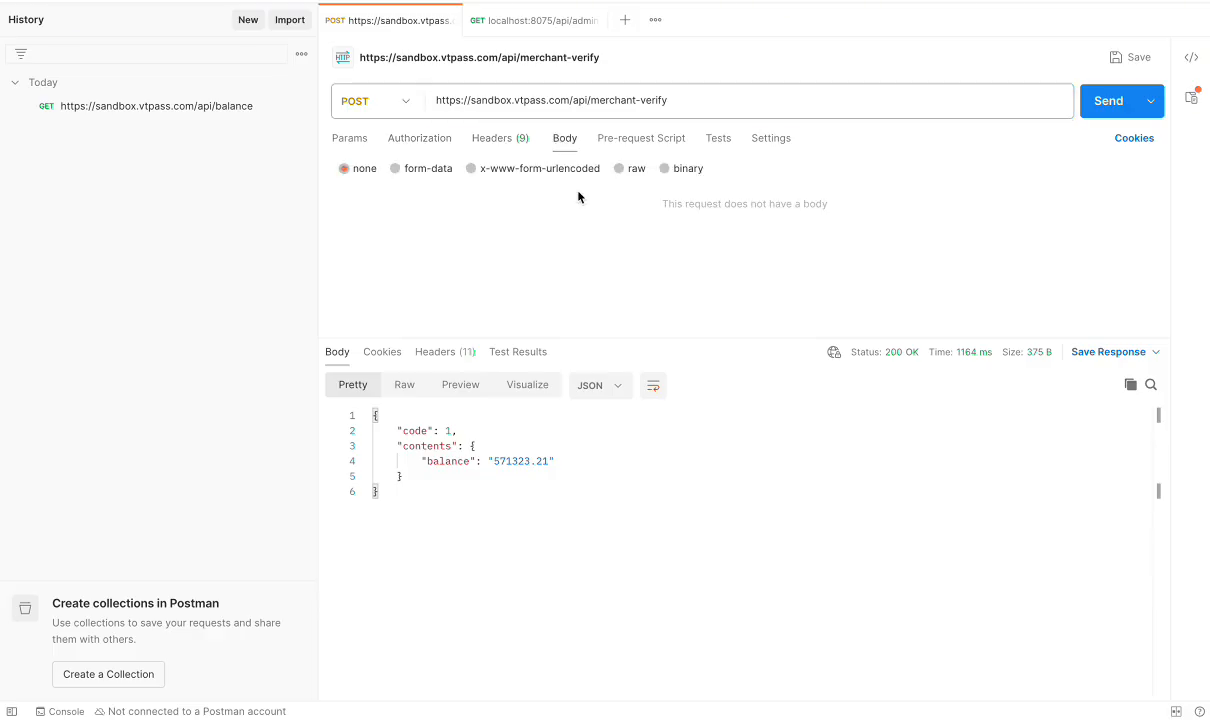
click(396, 169)
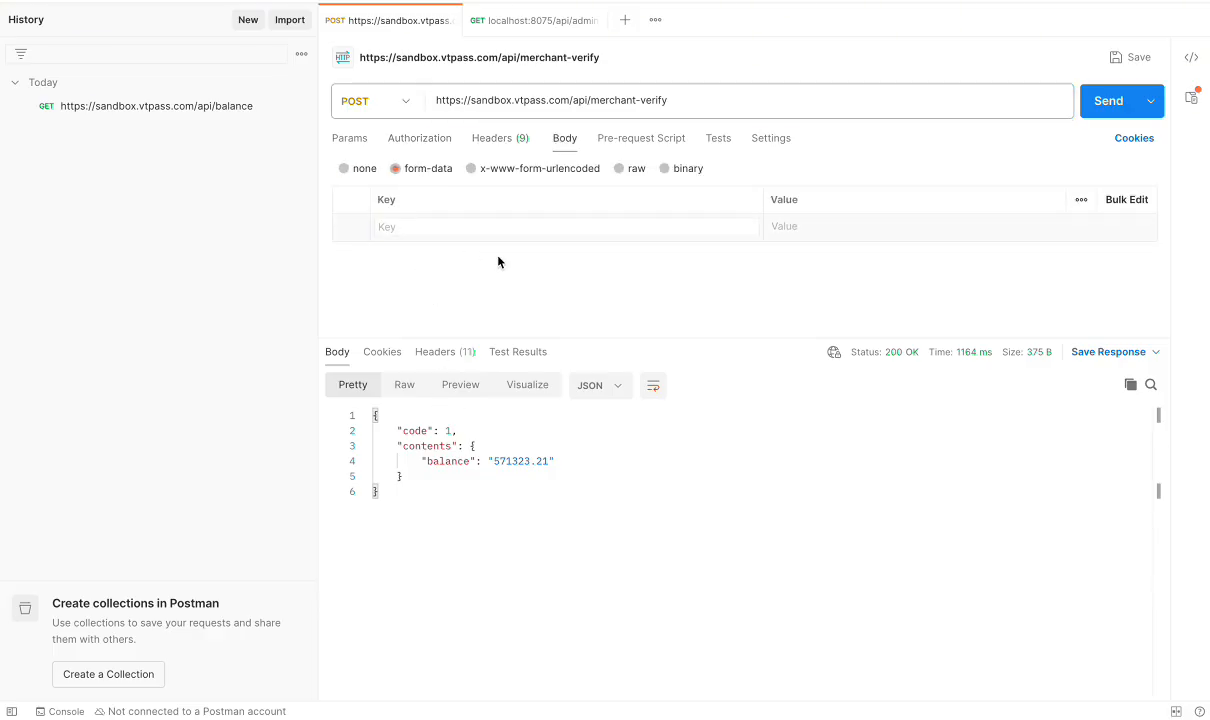
text(serviceID)
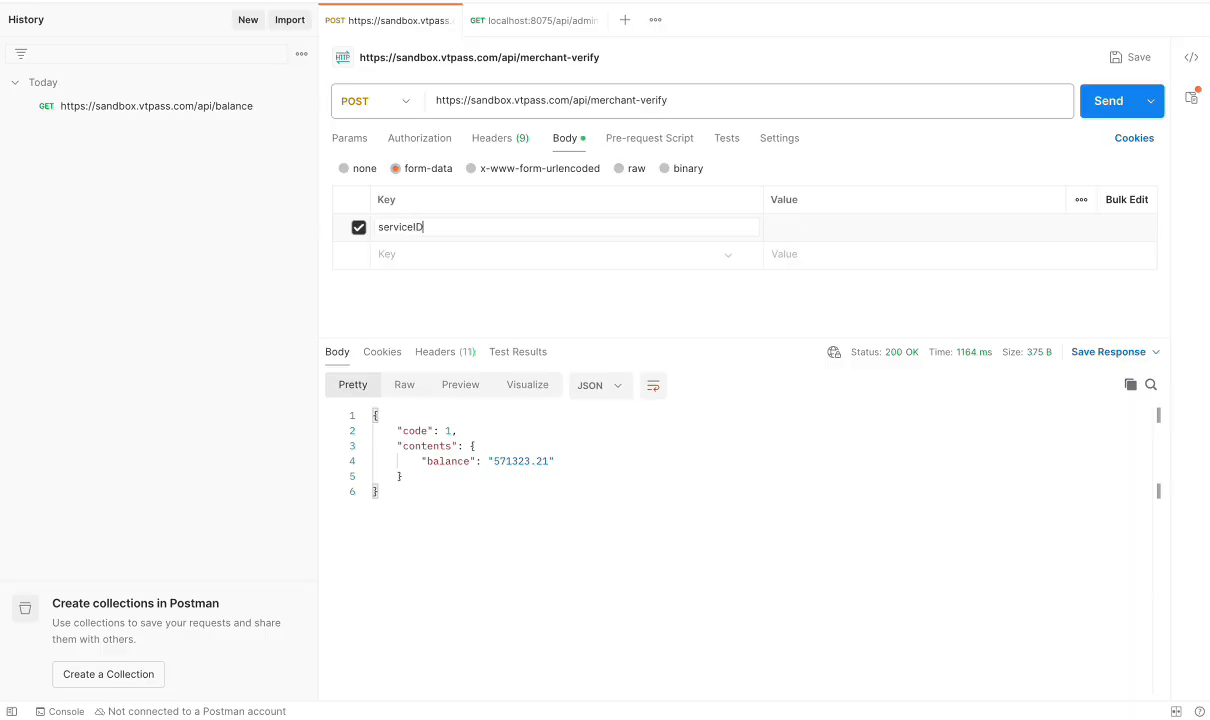
key(Tab)
text(d)
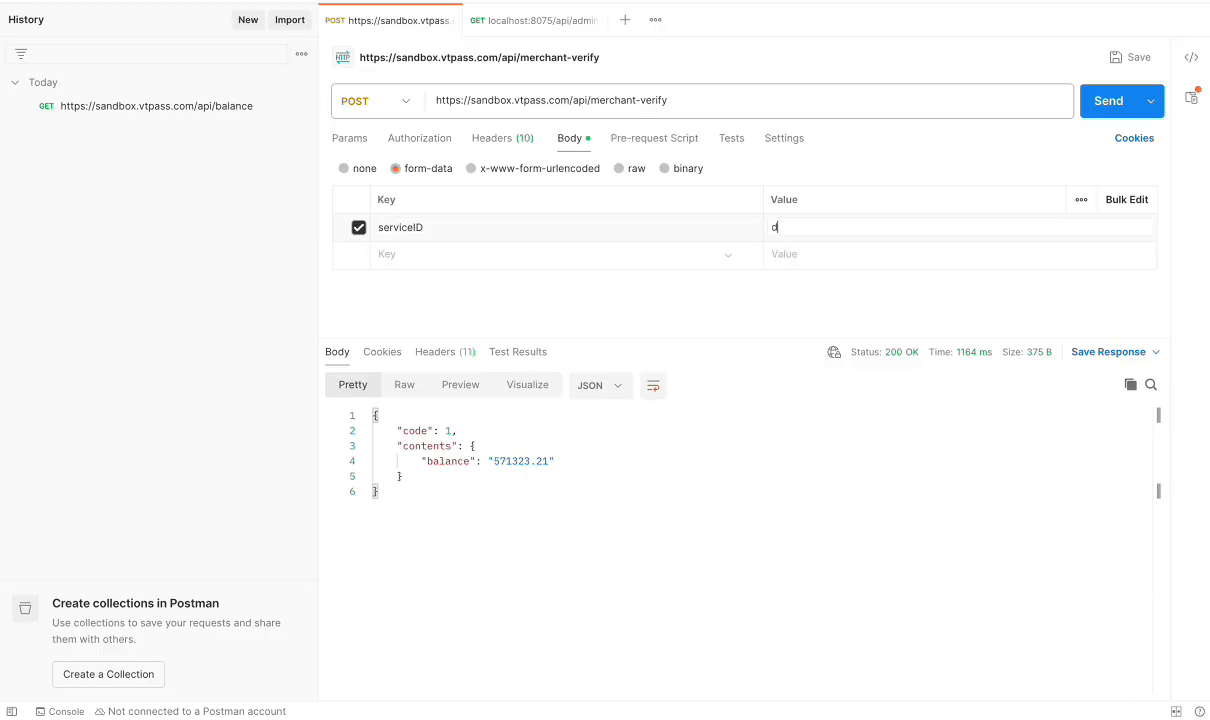
Add a billersCode form-data field holding the test customer number, send the merchant-verify request, and examine the JSON response.
click(386, 258)
text(billersCode)
key(Tab)
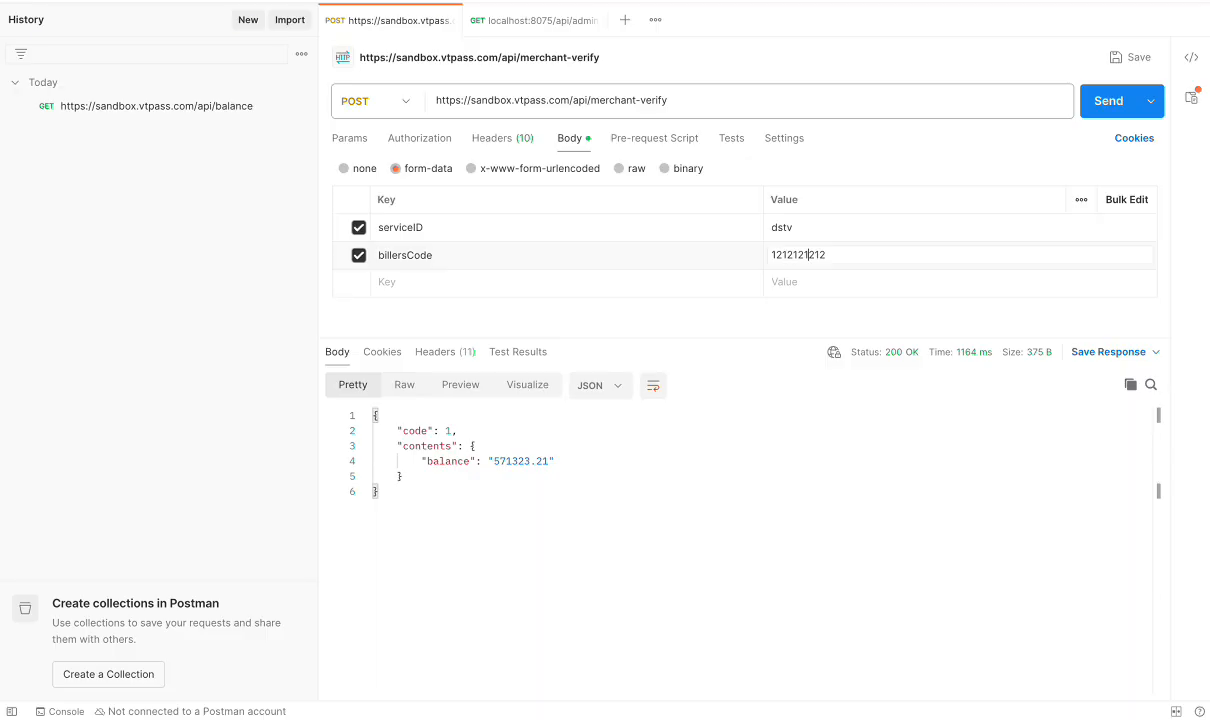
click(1110, 103)
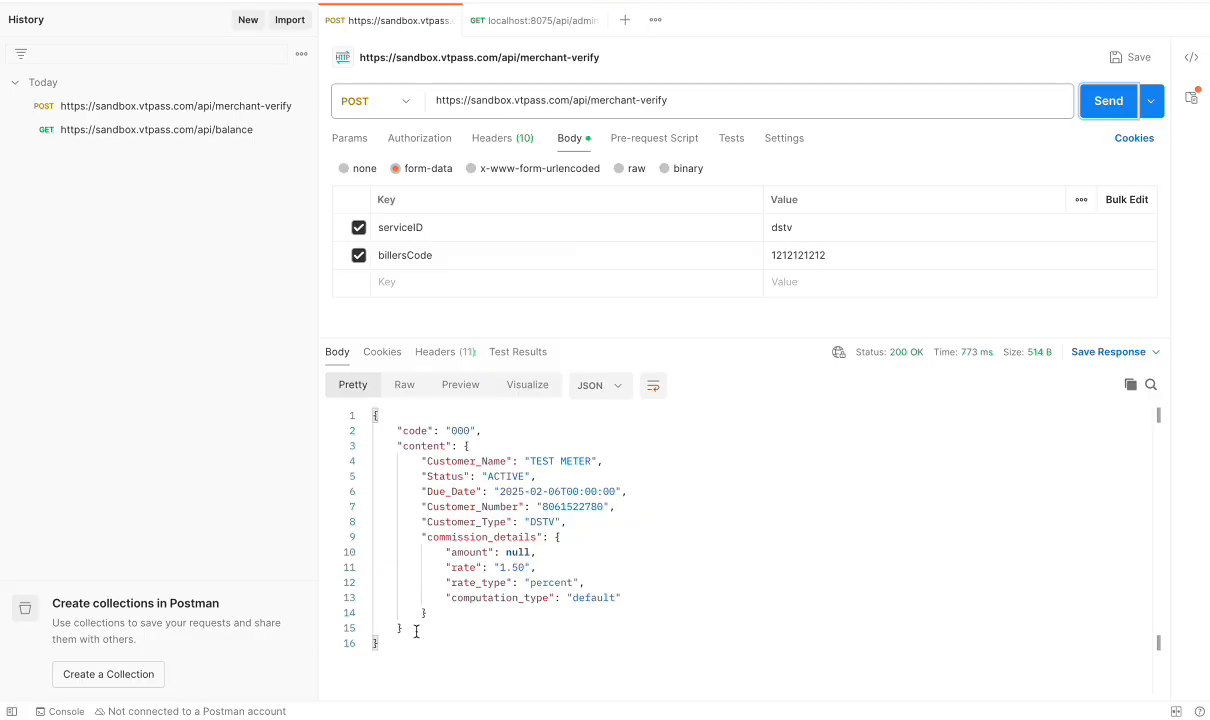
drag(378, 641, 381, 508)
click(474, 506)
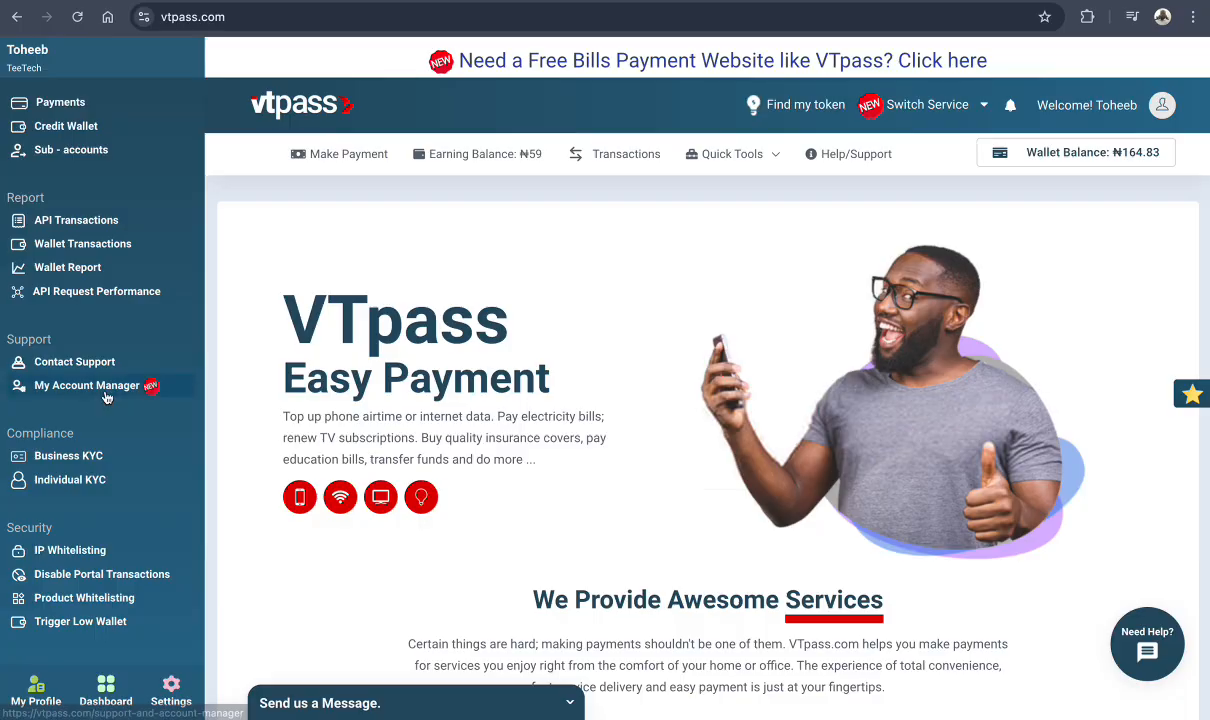
Switch to the live vtpass.com site in the browser and open the account's API Keys page.
scroll(45, 332, down, 1)
scroll(45, 332, up, 1)
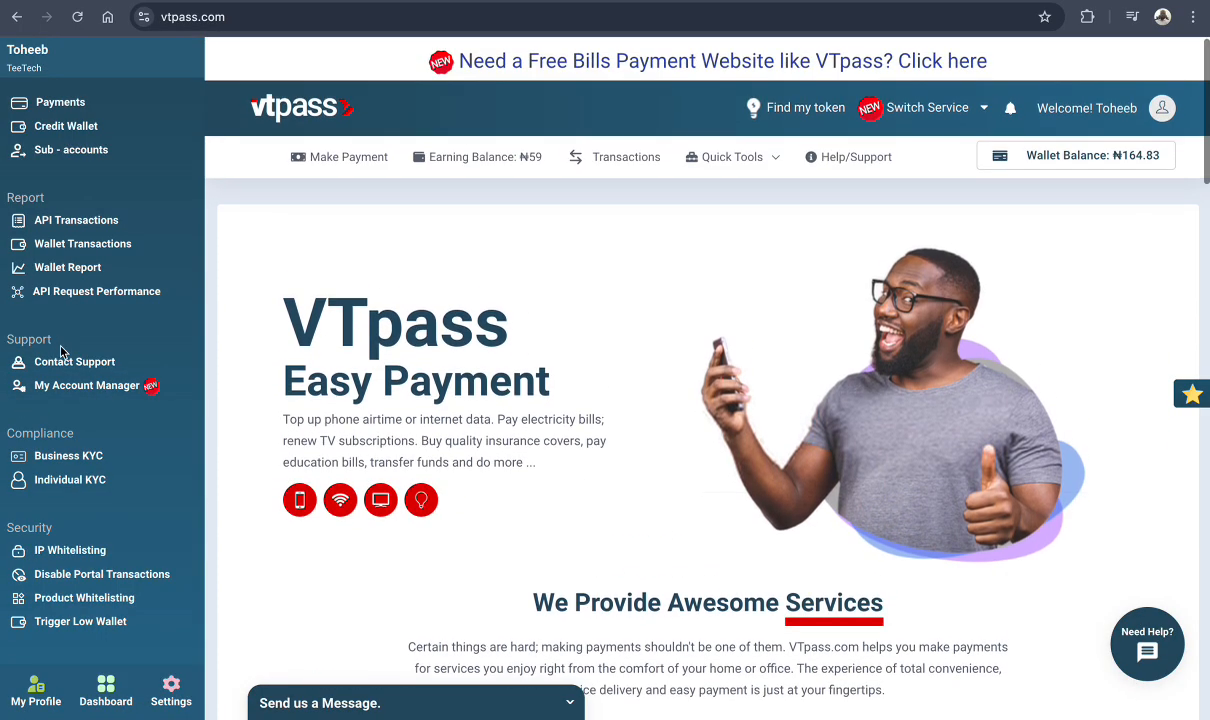
scroll(120, 325, down, 1)
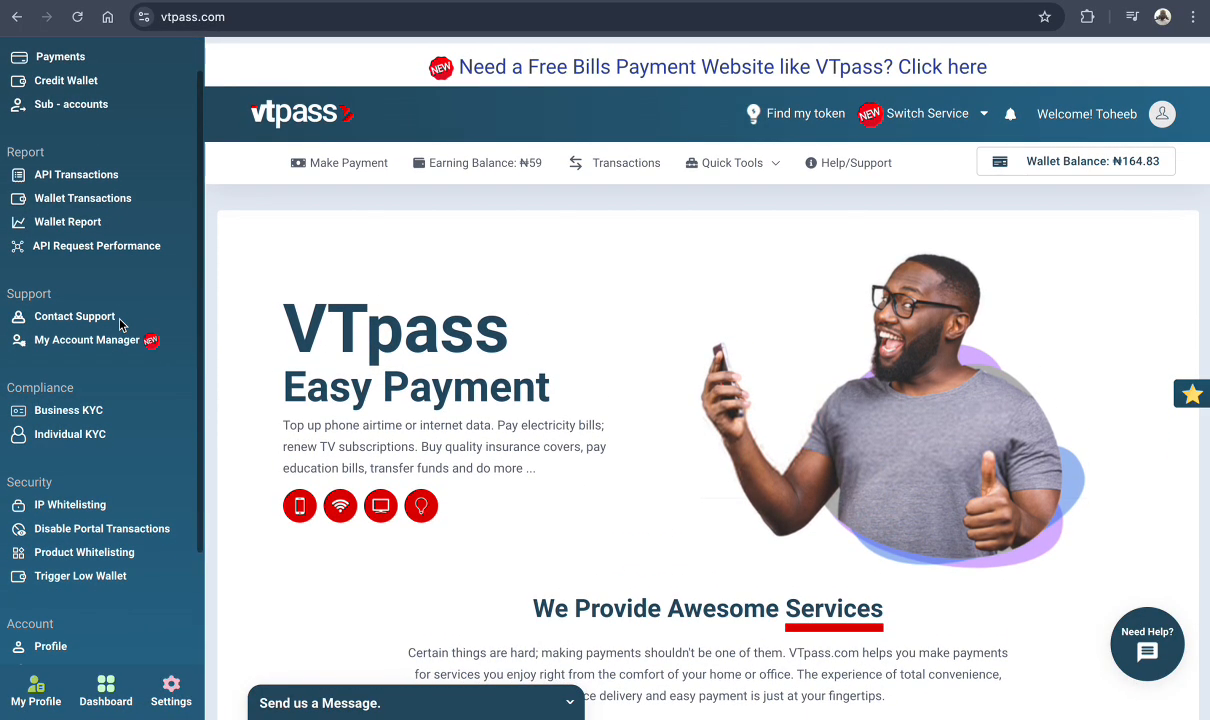
scroll(120, 325, down, 4)
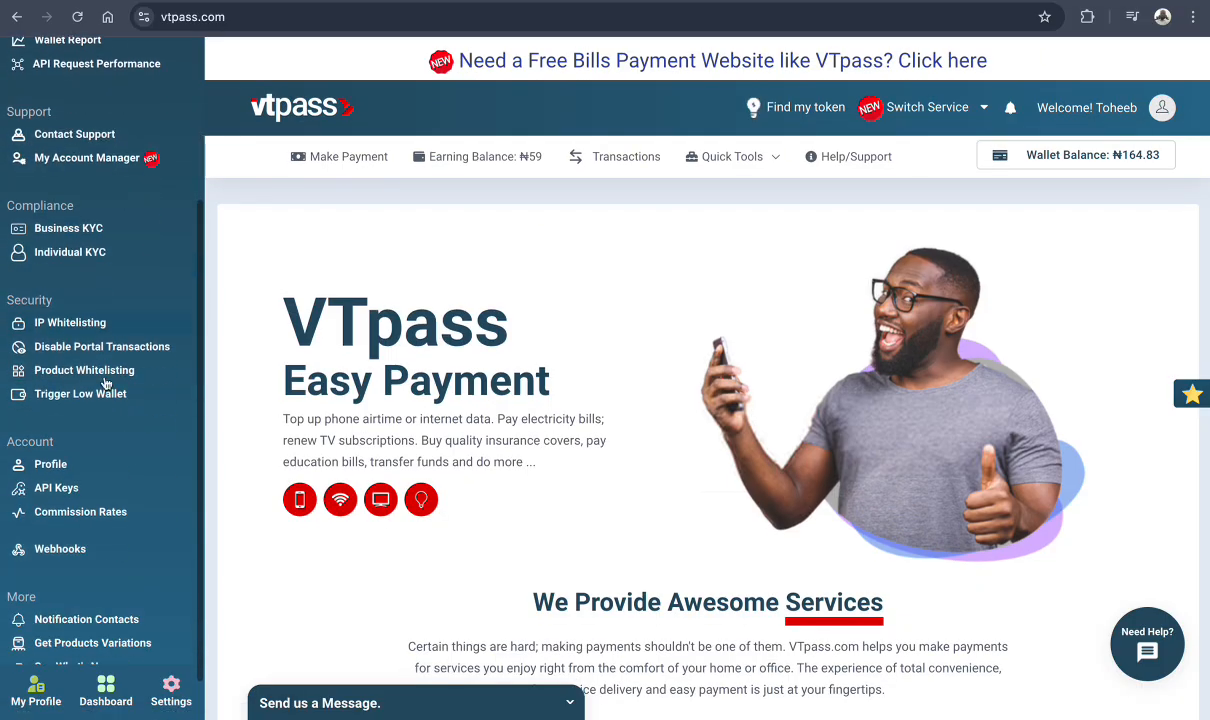
click(57, 489)
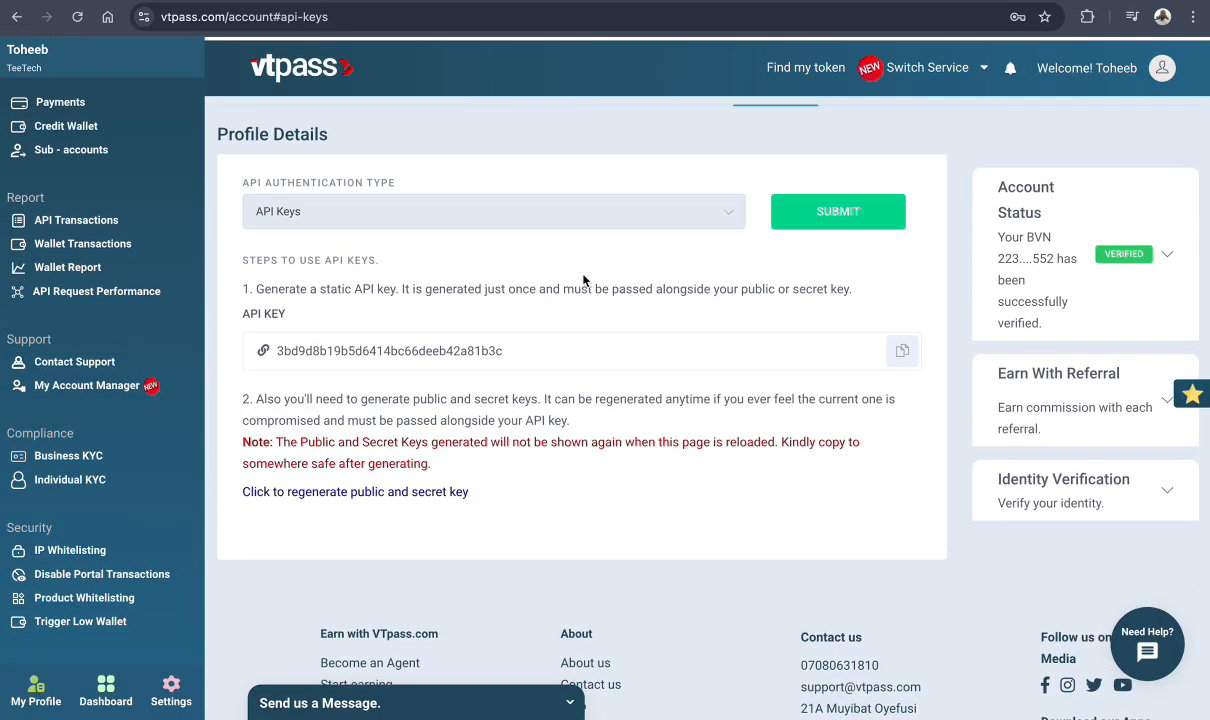
Regenerate the public and secret keys for the live VTpass account.
click(366, 493)
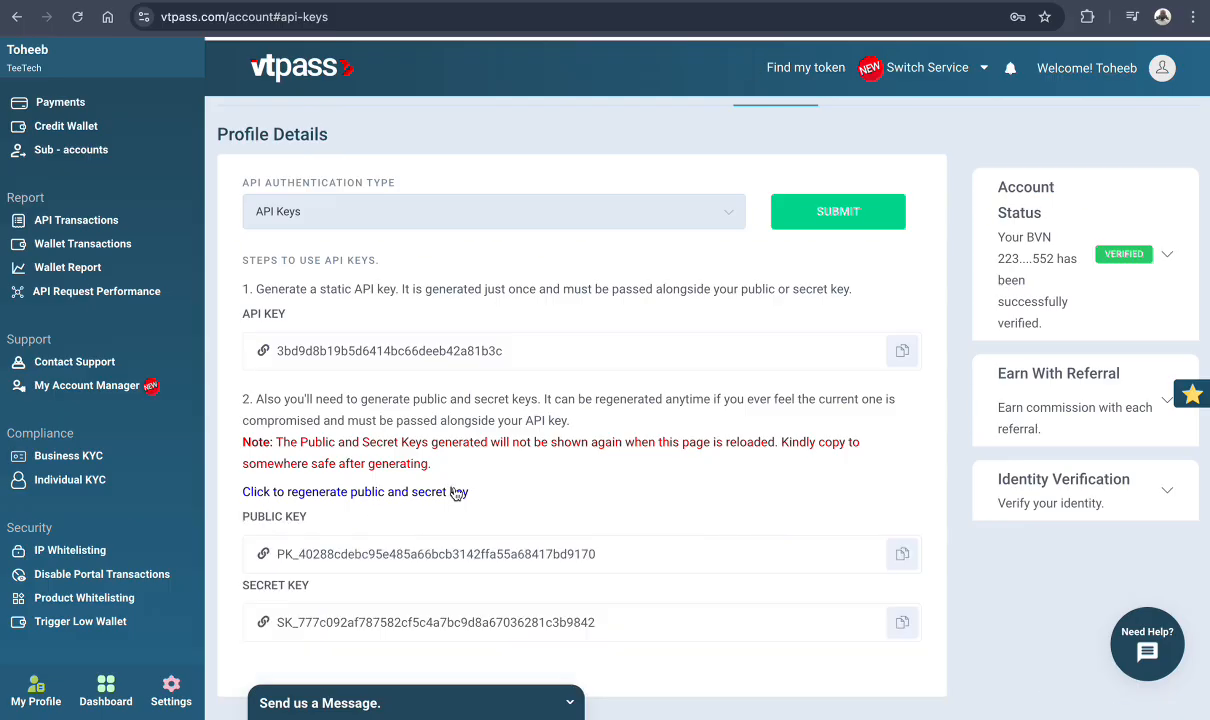
scroll(455, 494, down, 1)
scroll(455, 494, down, 1)
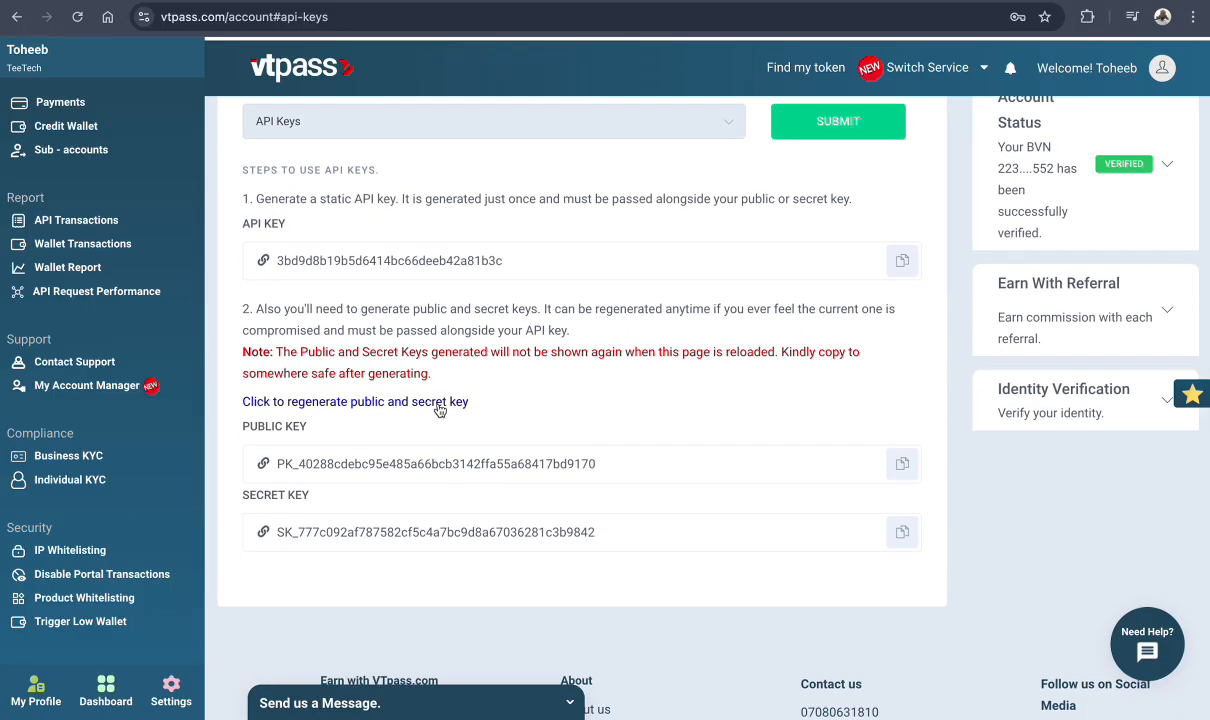